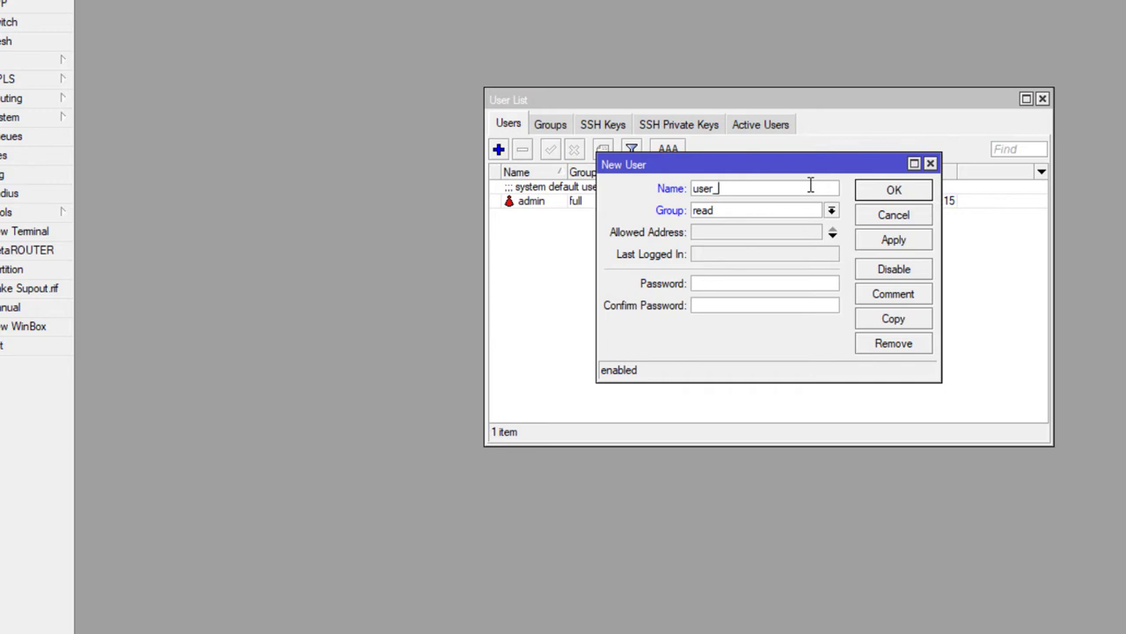
# Finish naming the account user_001, keep it in the read group, give it a password, and save.
pyautogui.write('001')
pyautogui.click(832, 210)
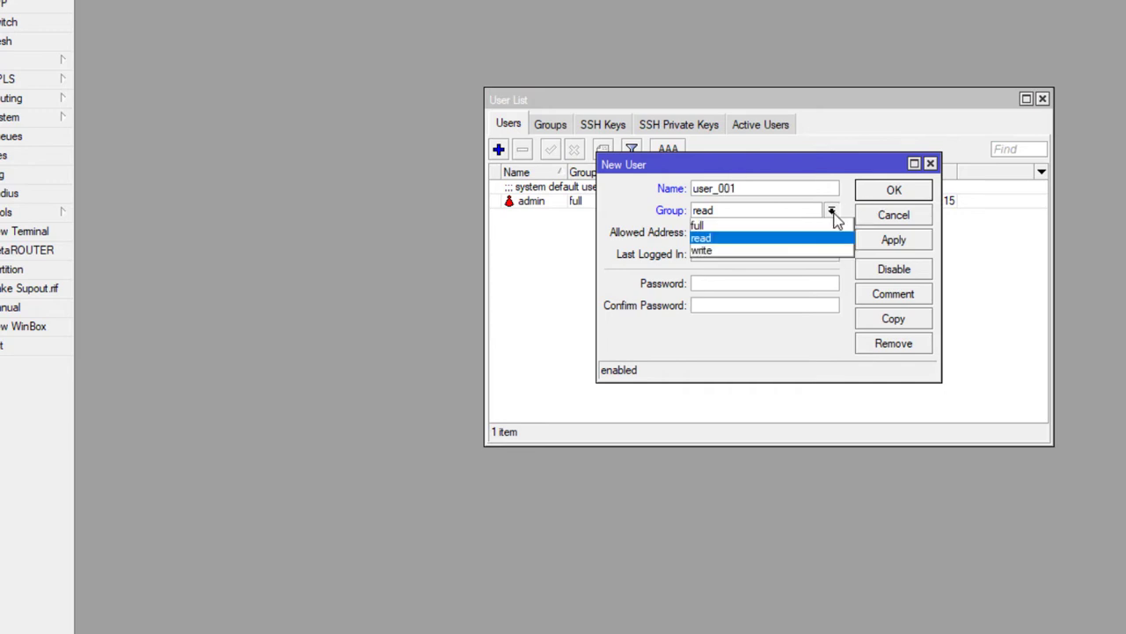
pyautogui.click(721, 244)
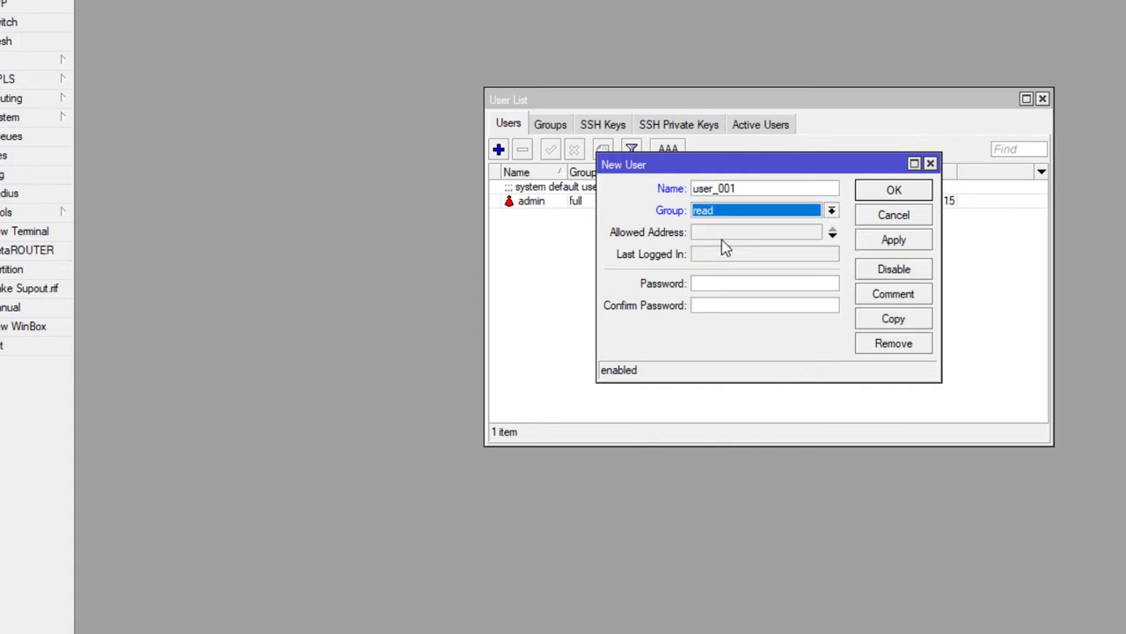
pyautogui.click(731, 280)
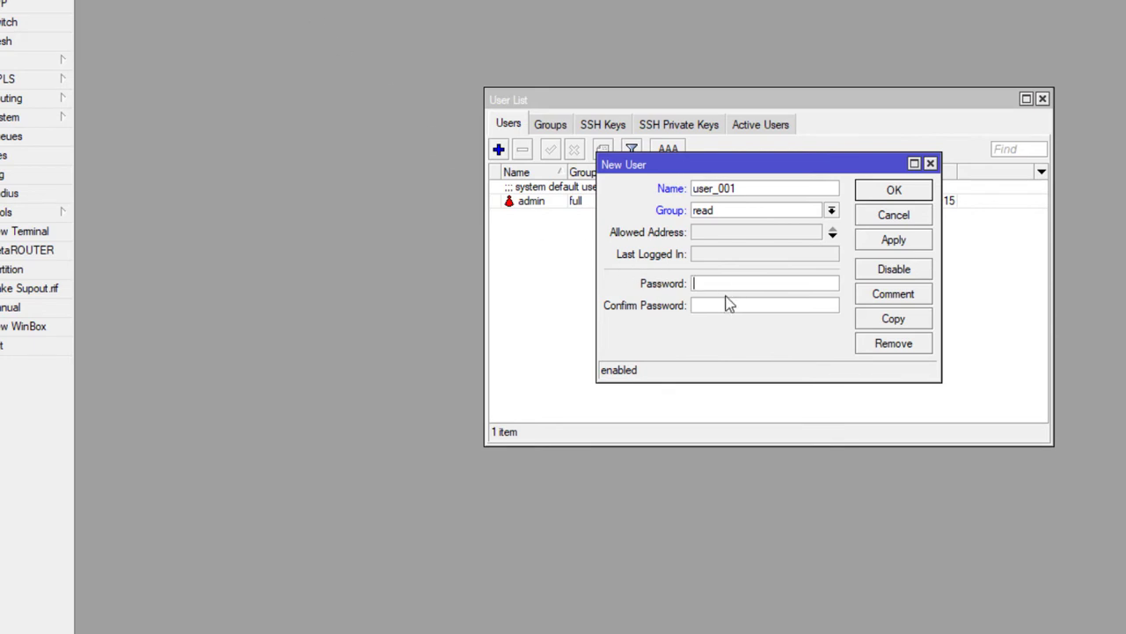
pyautogui.write('123456123456')
pyautogui.click(777, 283)
pyautogui.click(904, 249)
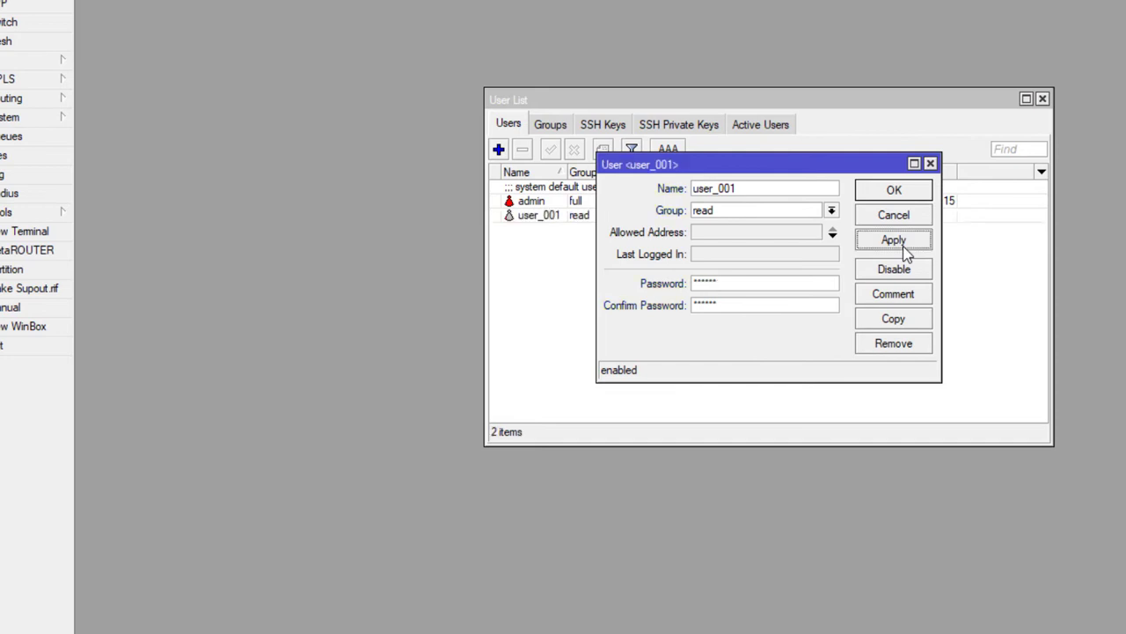
pyautogui.click(894, 192)
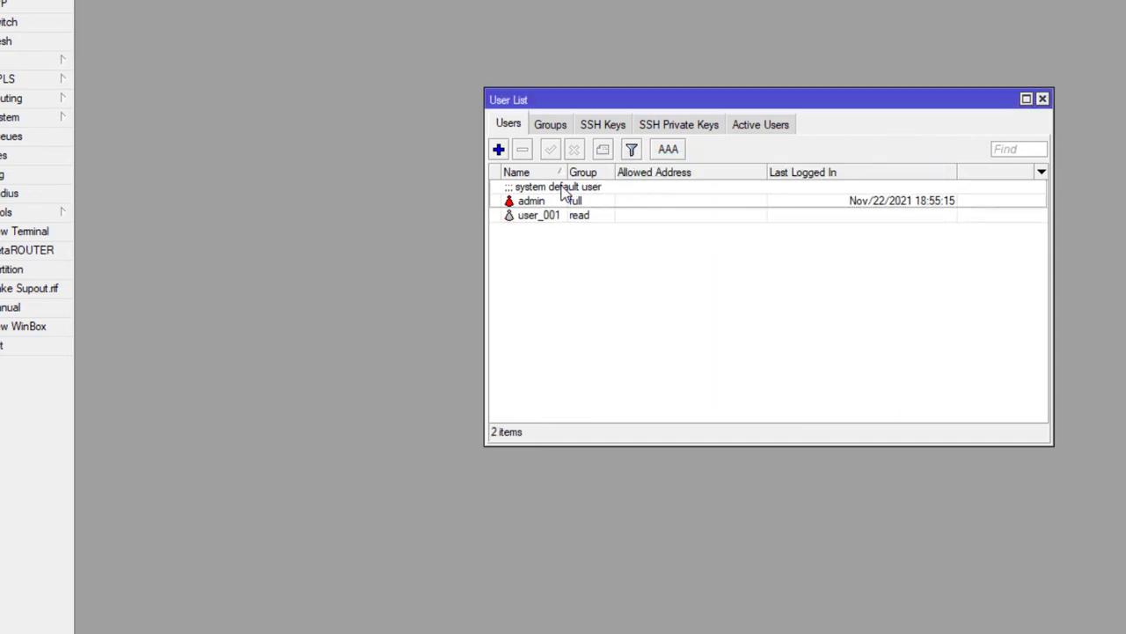
# Add a new write-group user with a password; saving fails because user_001 already exists.
pyautogui.click(498, 150)
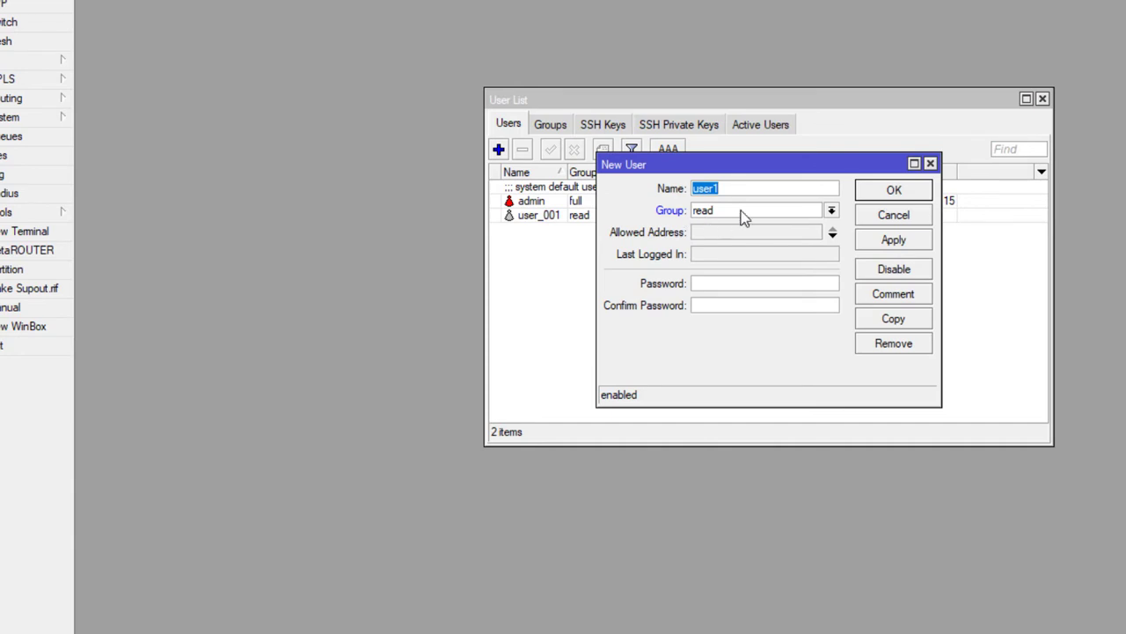
pyautogui.write('user_001')
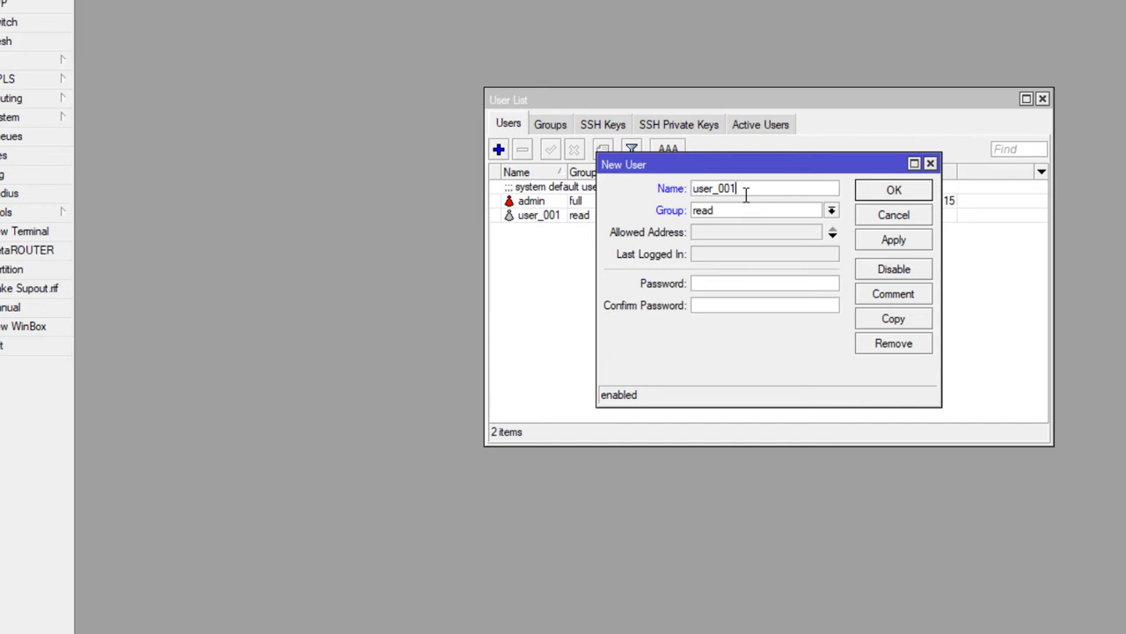
pyautogui.click(831, 211)
pyautogui.click(756, 252)
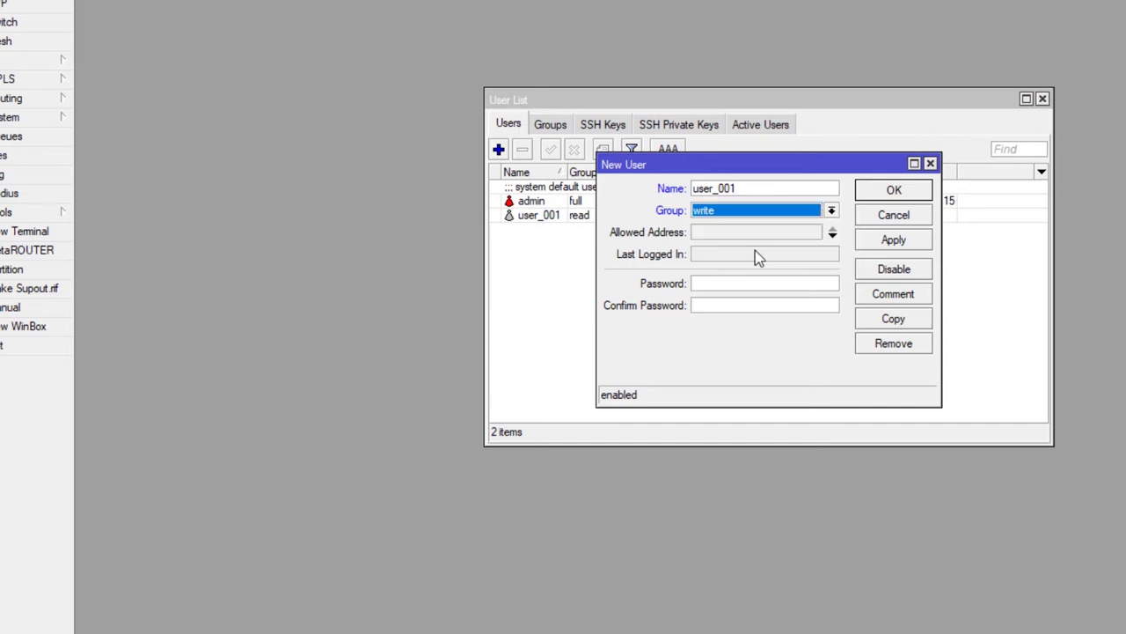
pyautogui.click(781, 286)
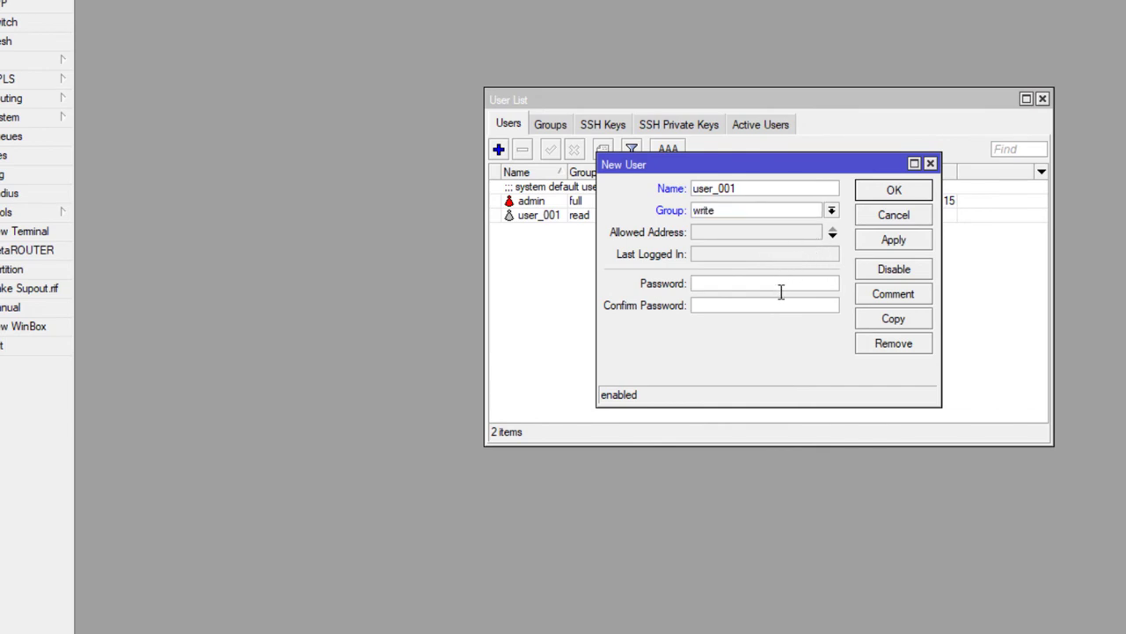
pyautogui.write('*****')
pyautogui.press('Tab')
pyautogui.write('*****')
pyautogui.click(897, 241)
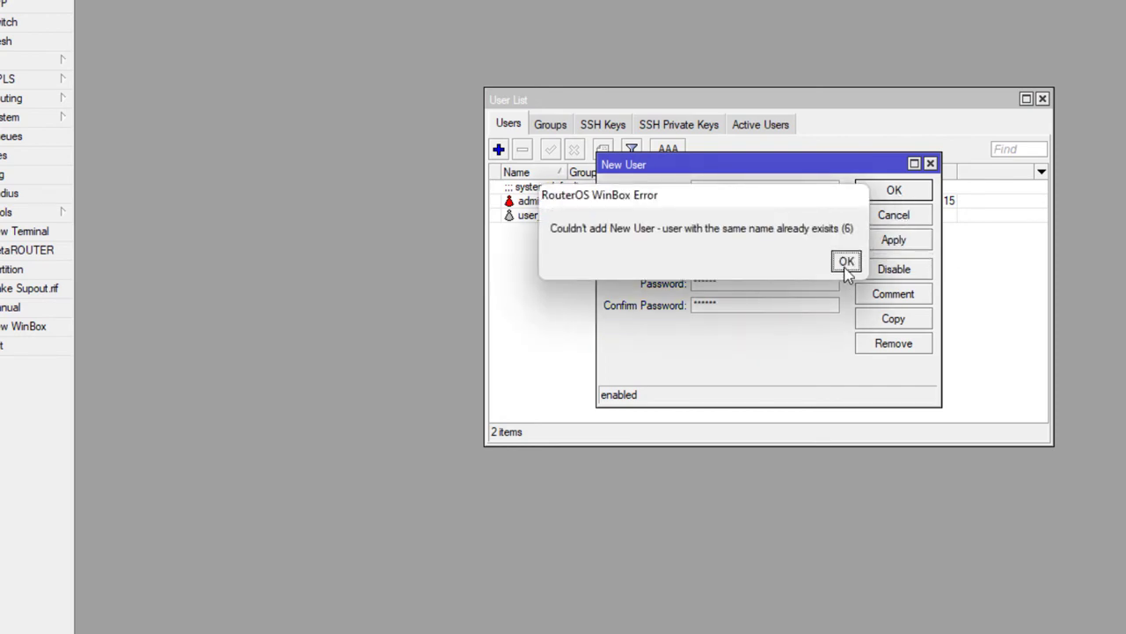
pyautogui.click(847, 261)
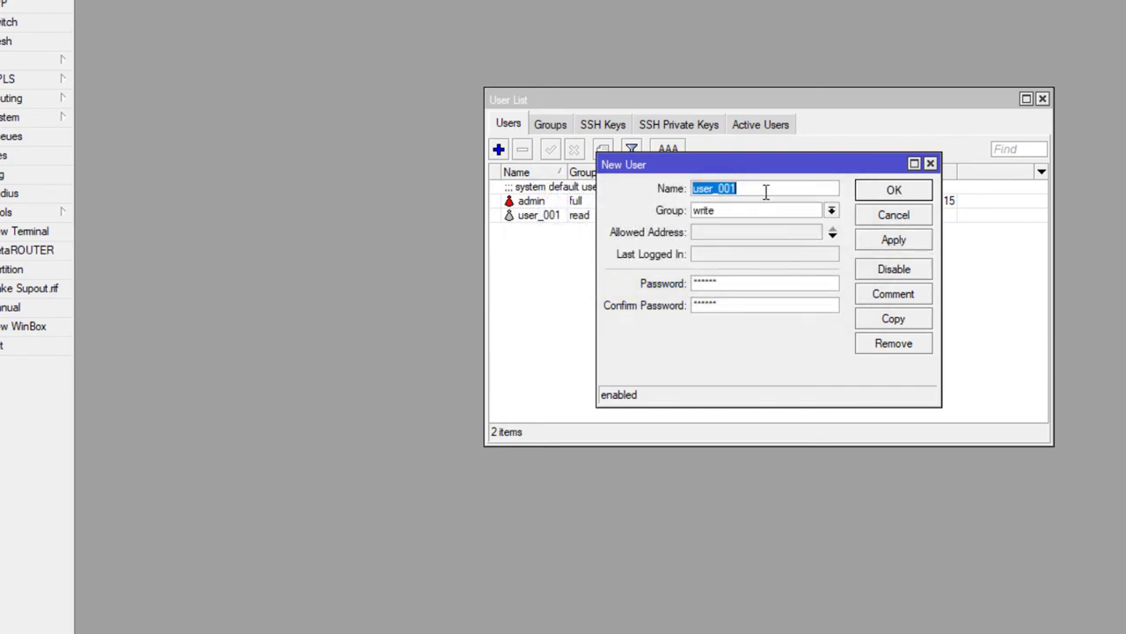
# Rename the new account to user_002, save it, and close the user list.
pyautogui.click(766, 190)
pyautogui.press('BackSpace')
pyautogui.write('2')
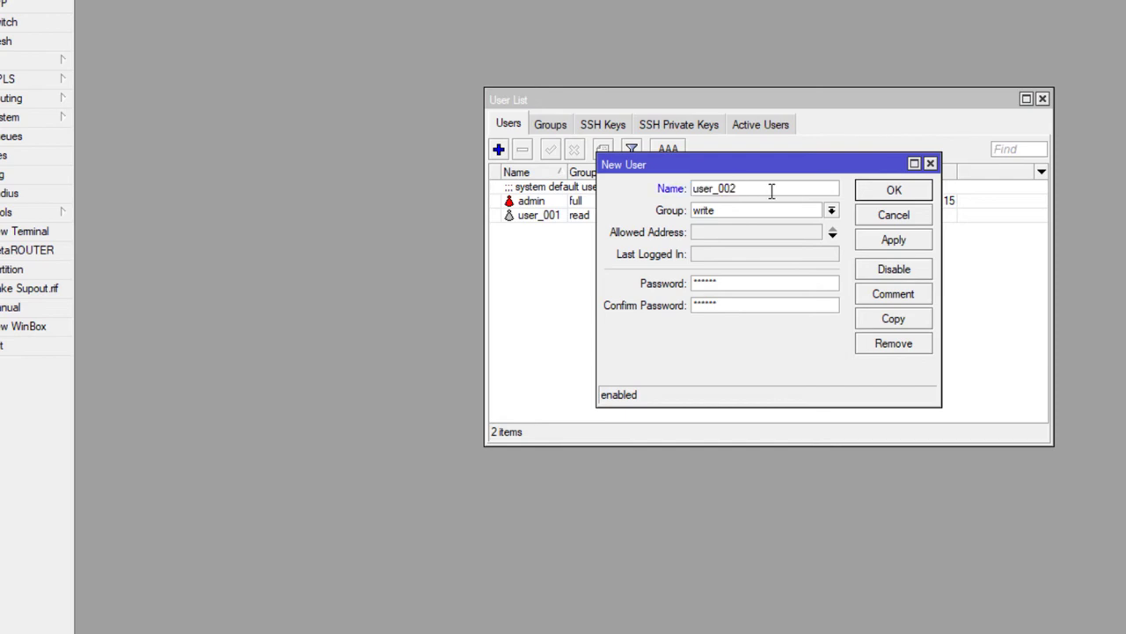
pyautogui.click(880, 239)
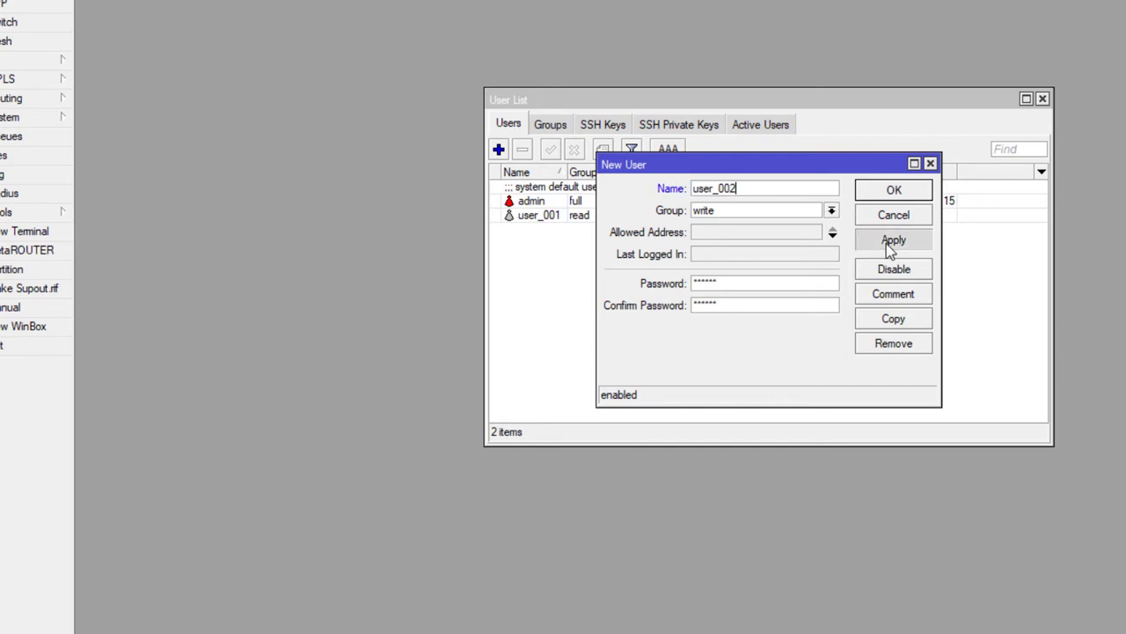
pyautogui.click(880, 195)
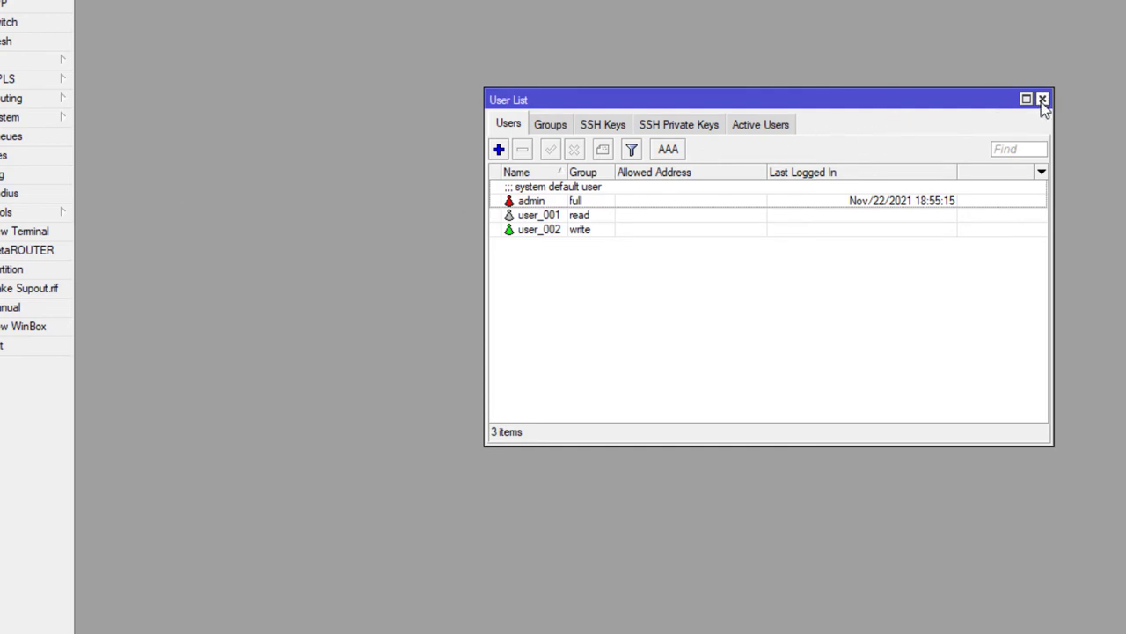
pyautogui.click(1042, 99)
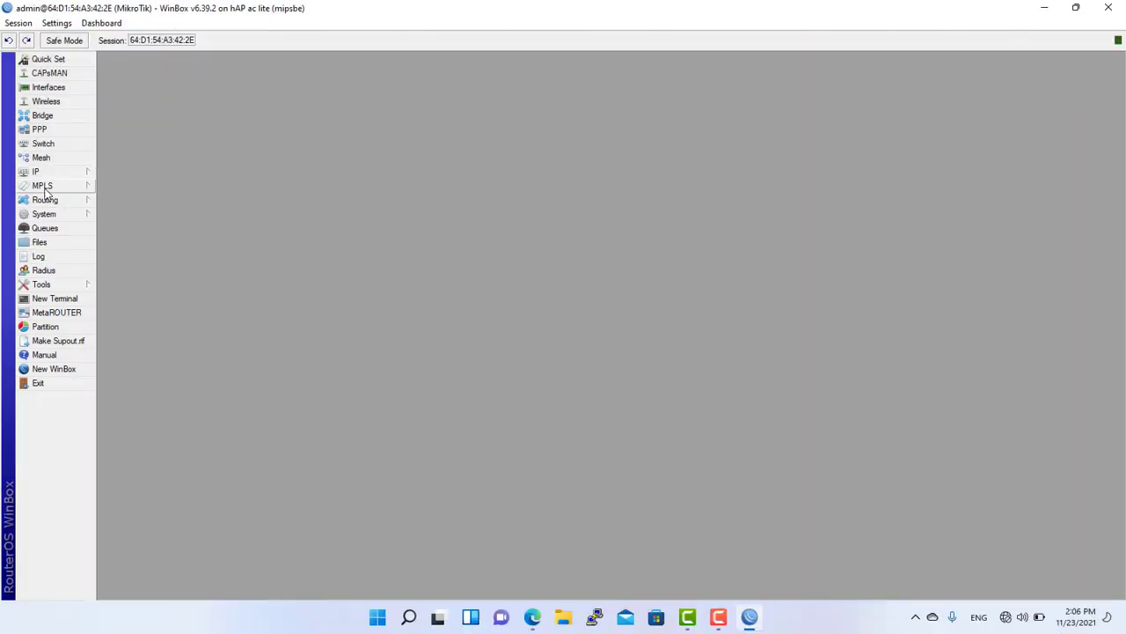
# From System > Password, enter the new admin password and its confirmation, then apply the change.
pyautogui.click(51, 215)
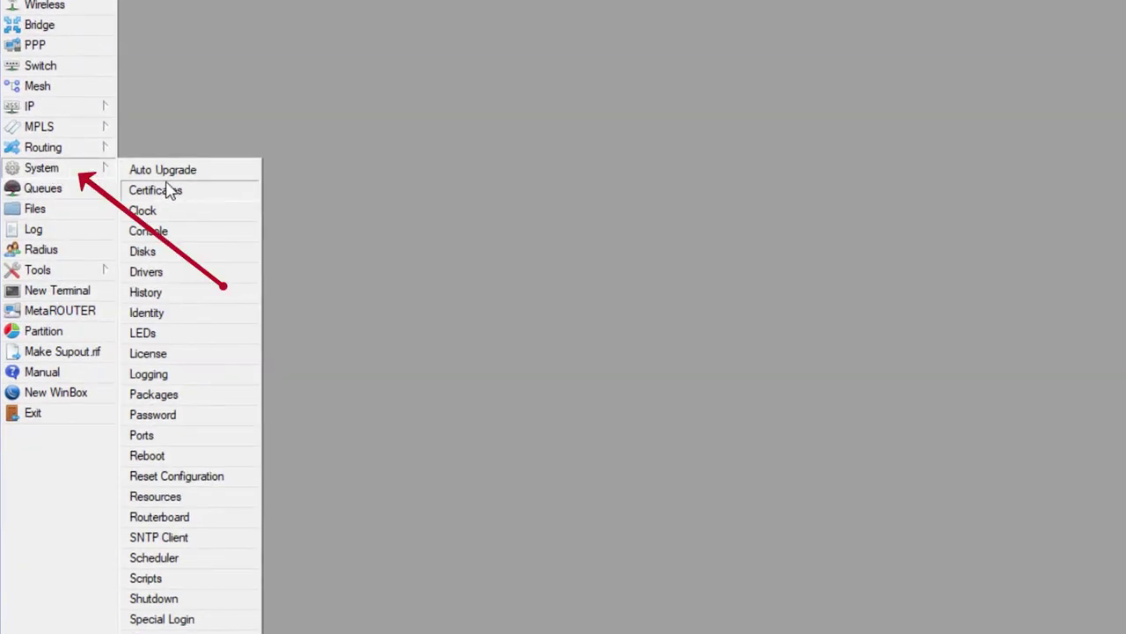
pyautogui.click(171, 426)
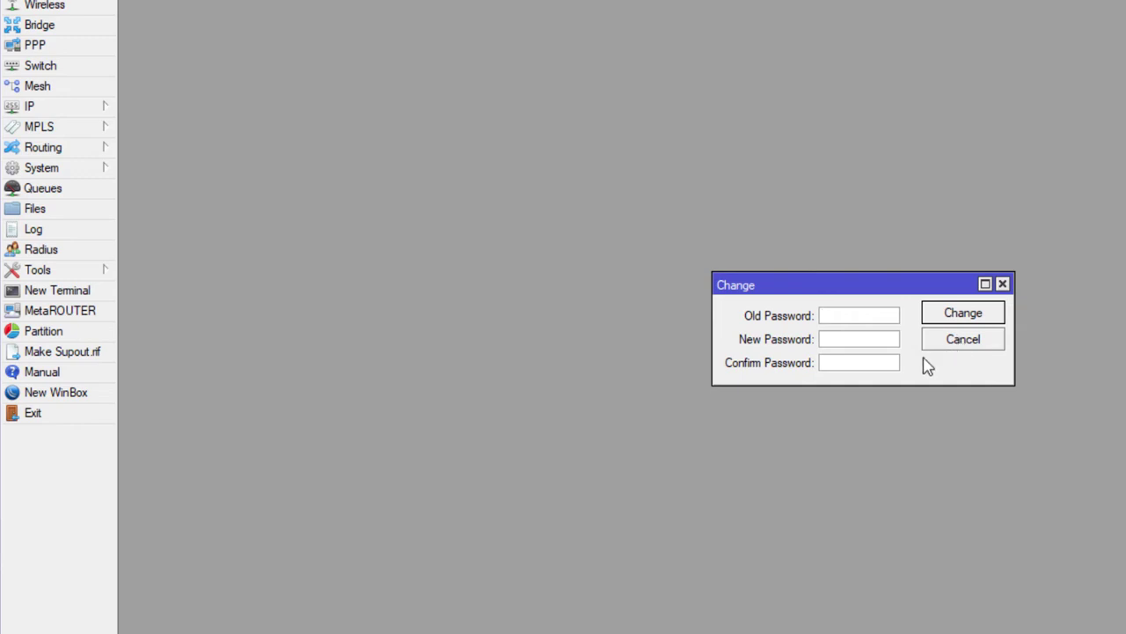
pyautogui.click(868, 342)
pyautogui.click(885, 365)
pyautogui.click(887, 341)
pyautogui.write('*******************')
pyautogui.click(940, 318)
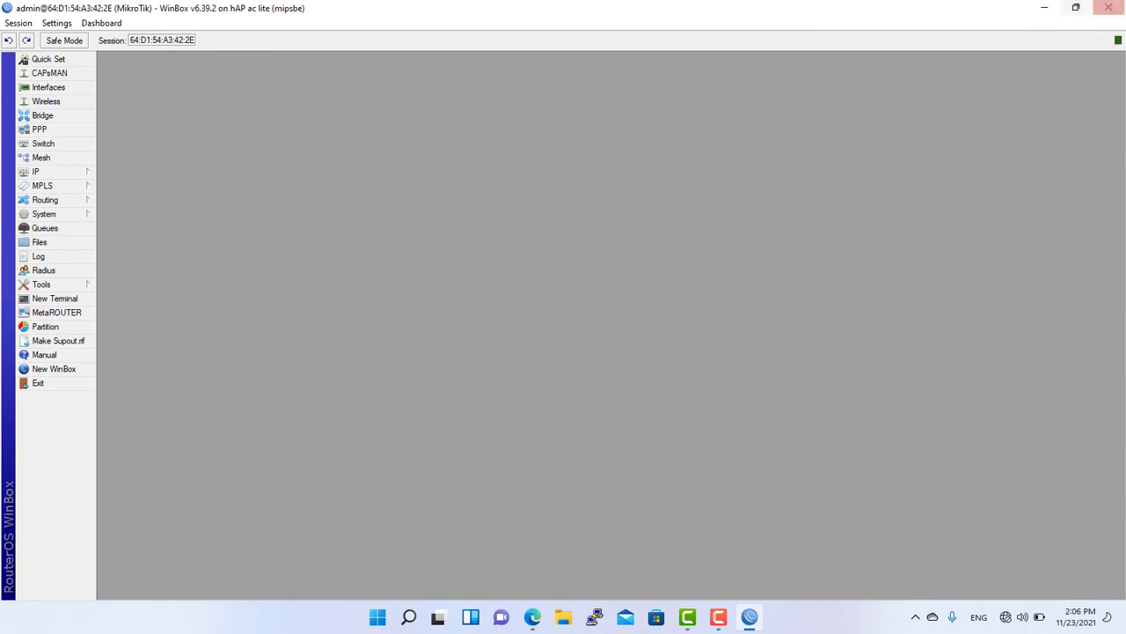
# Restart WinBox, select the discovered router and attempt to log in as admin.
pyautogui.click(1108, 8)
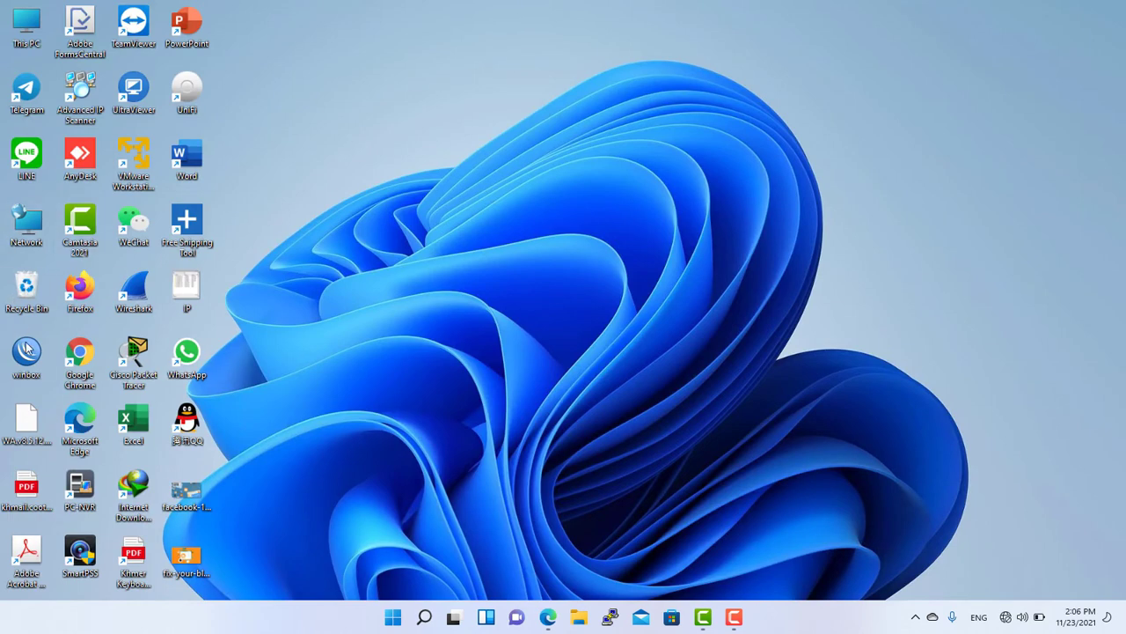
pyautogui.doubleClick(28, 352)
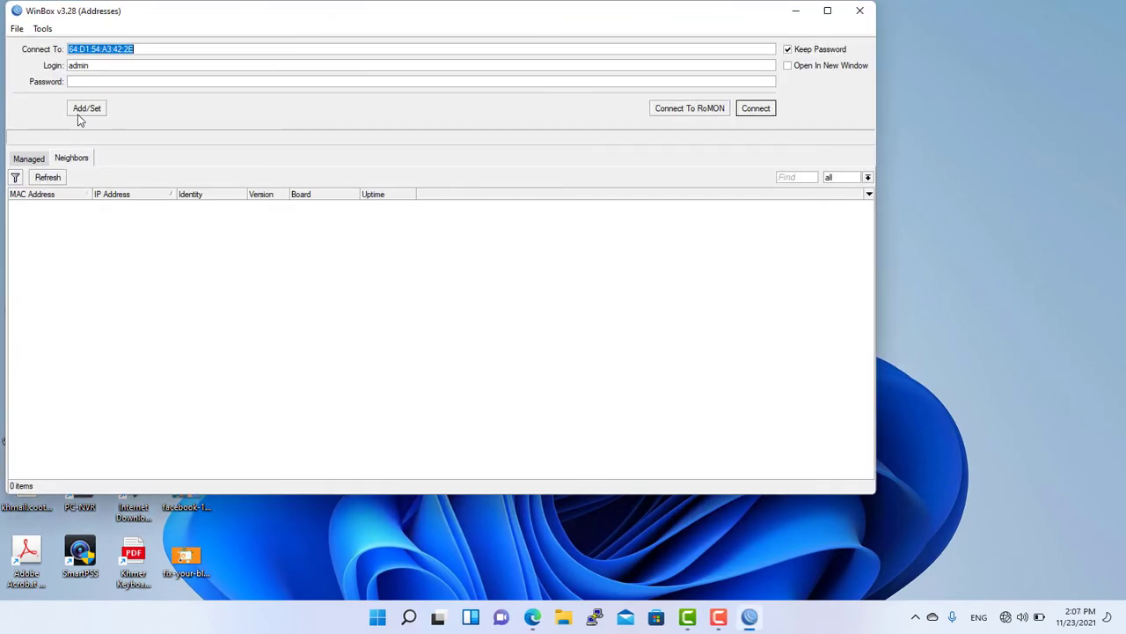
pyautogui.click(42, 204)
pyautogui.click(41, 204)
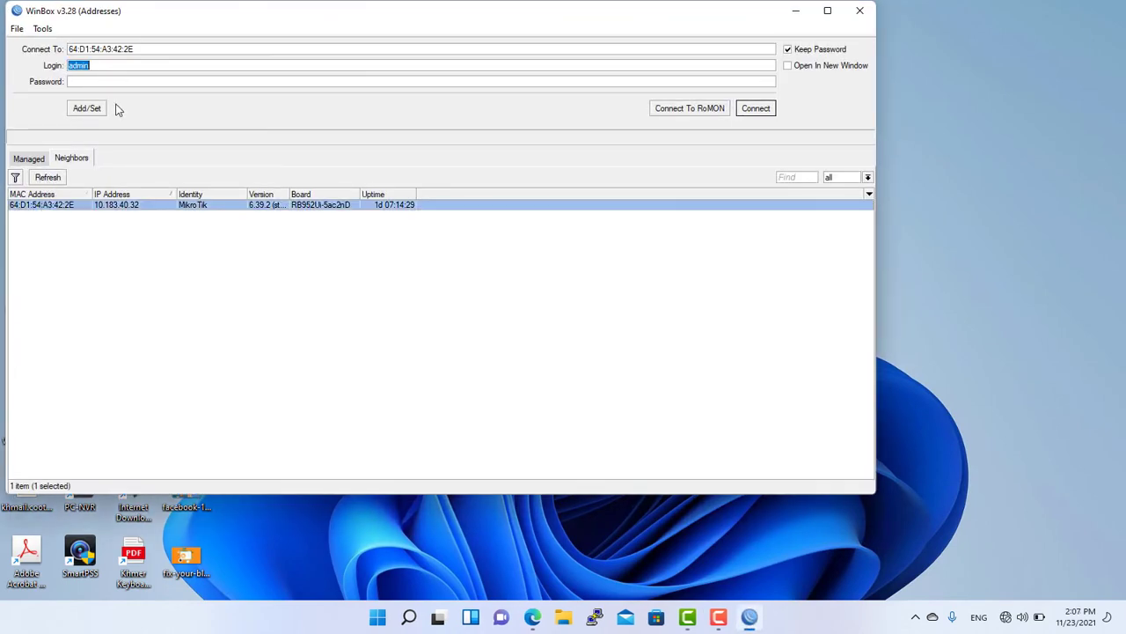
pyautogui.press('Tab')
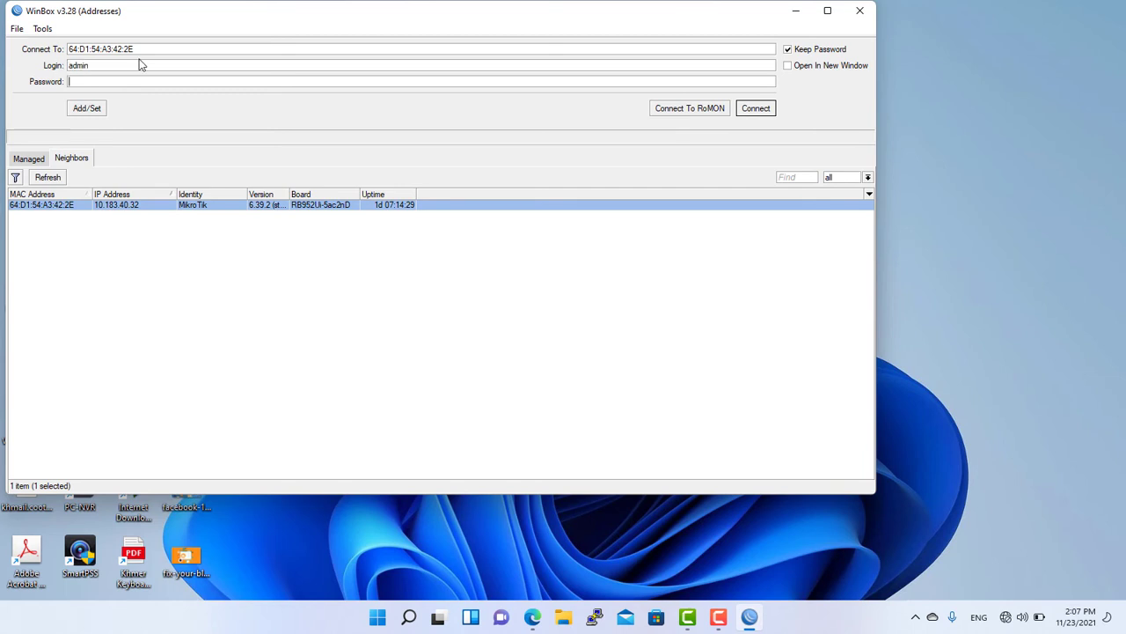
pyautogui.click(762, 116)
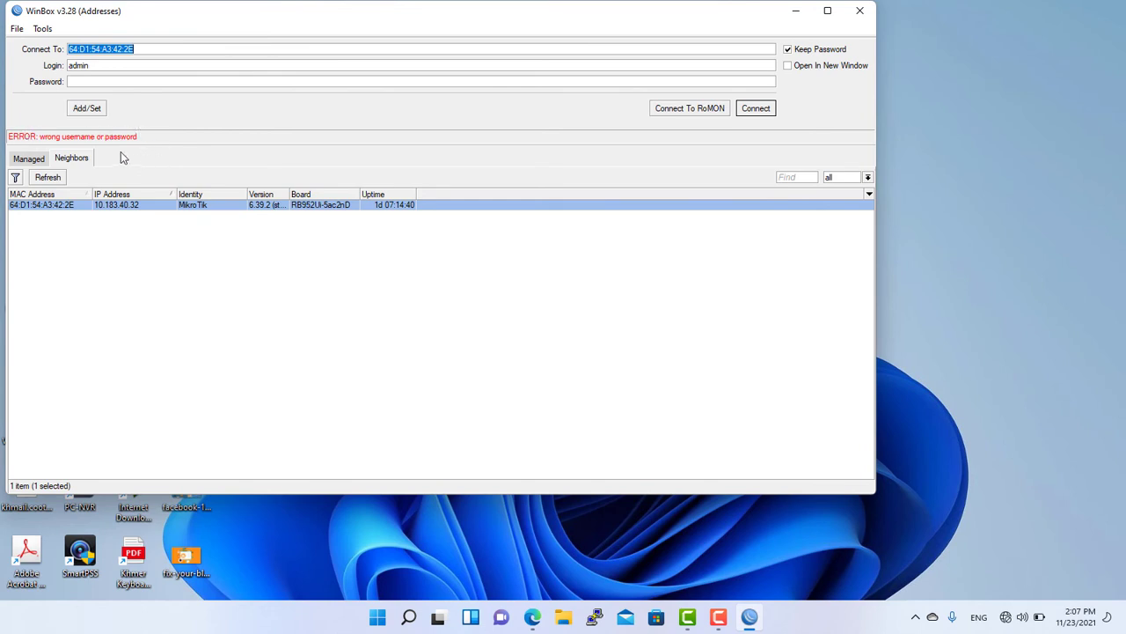
# Re-enter the admin password, connect successfully, then close the session.
pyautogui.click(99, 82)
pyautogui.write('1')
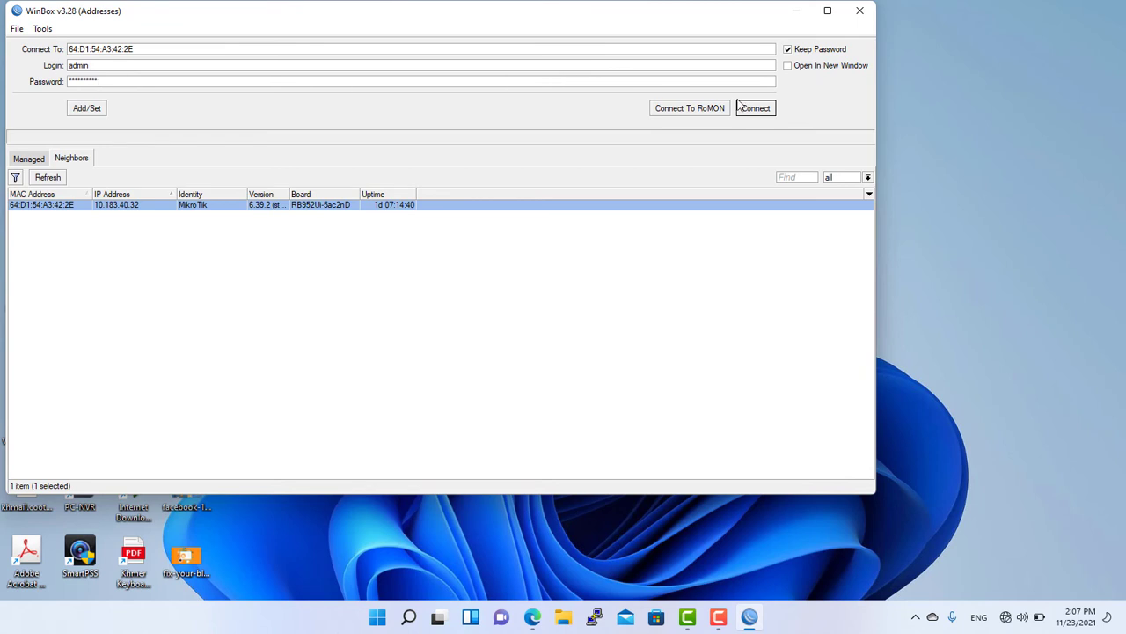
pyautogui.click(766, 112)
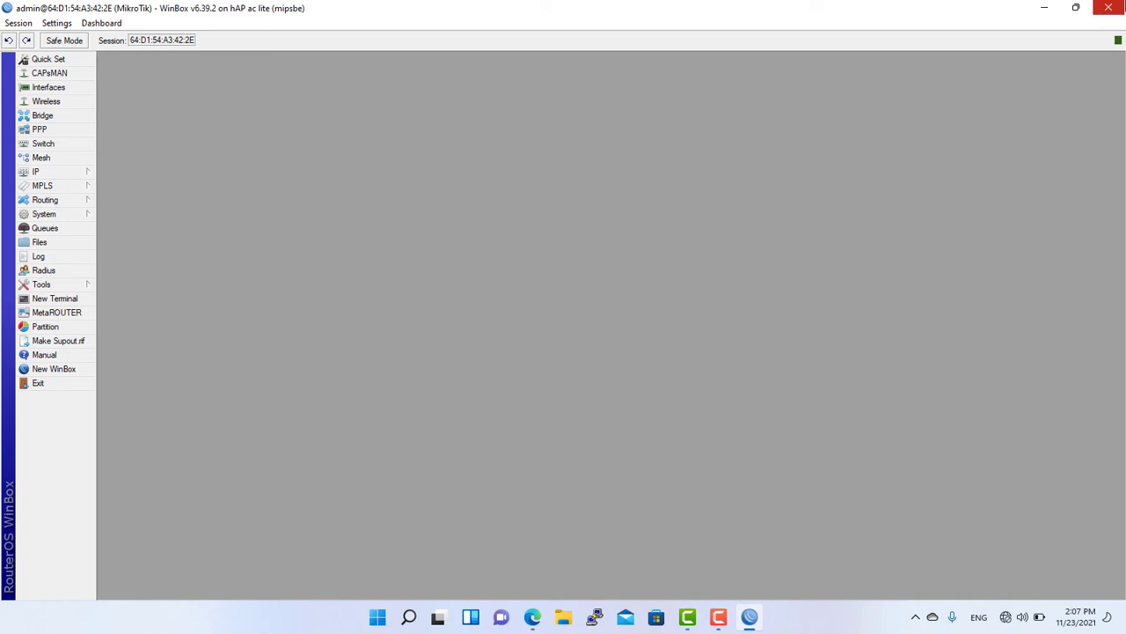
pyautogui.click(1109, 7)
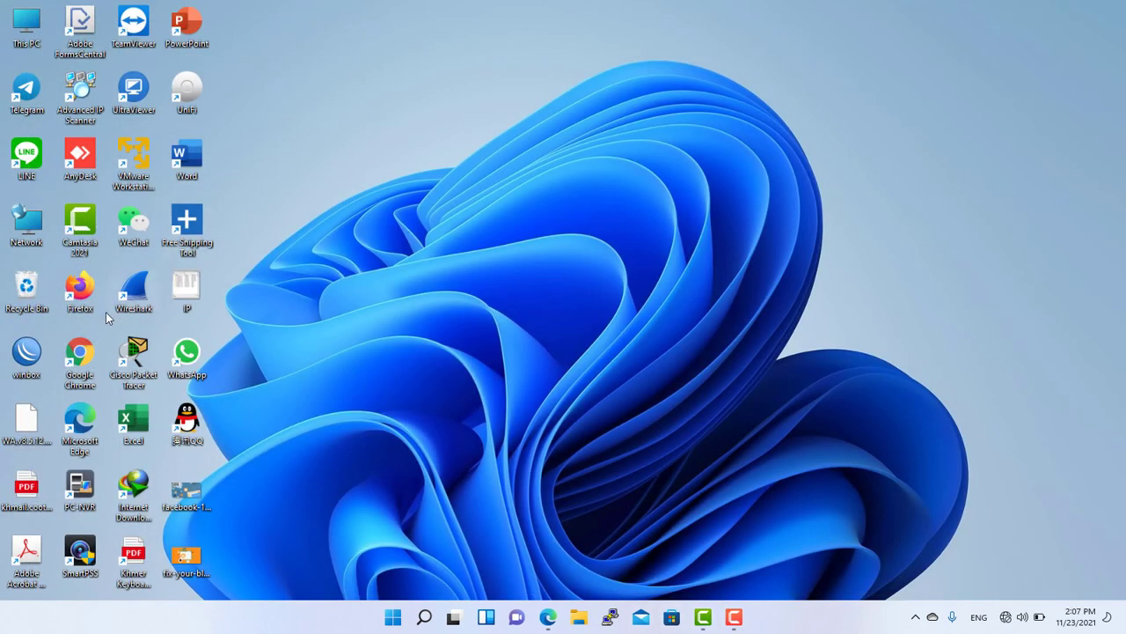
# Relaunch WinBox and connect to the router as user_001 with its password.
pyautogui.doubleClick(27, 355)
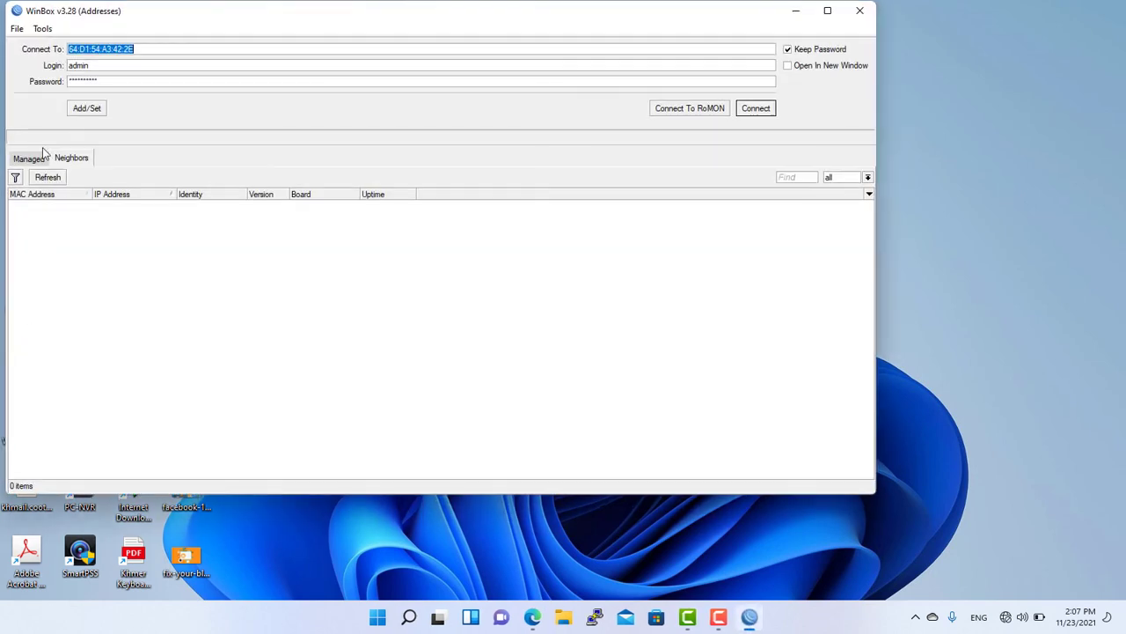
pyautogui.click(40, 205)
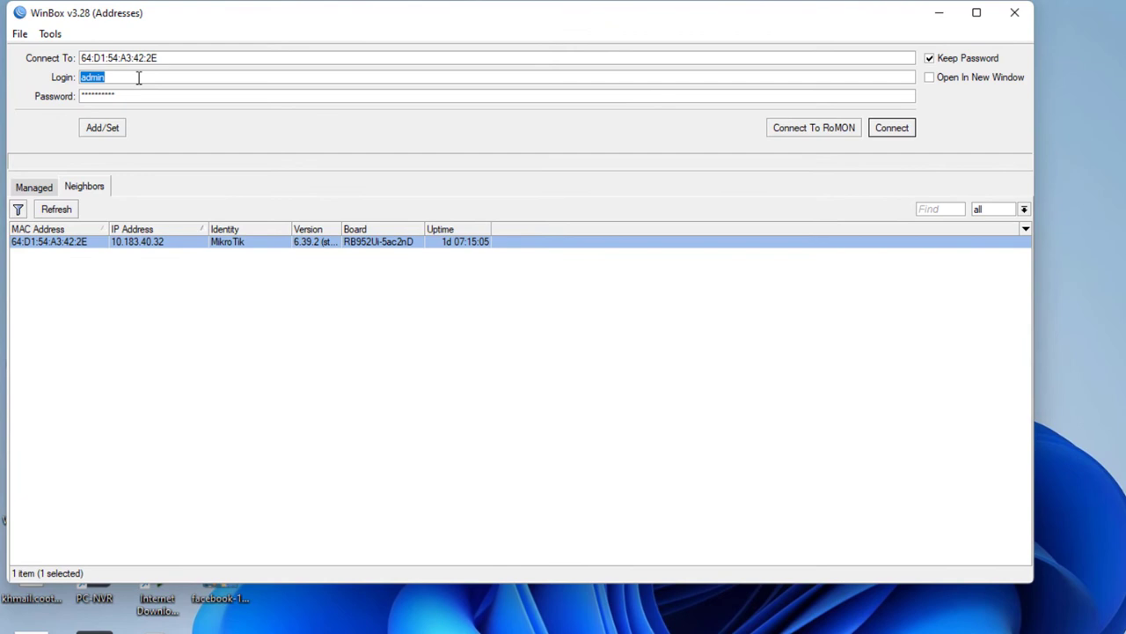
pyautogui.write('user_001')
pyautogui.press('Tab')
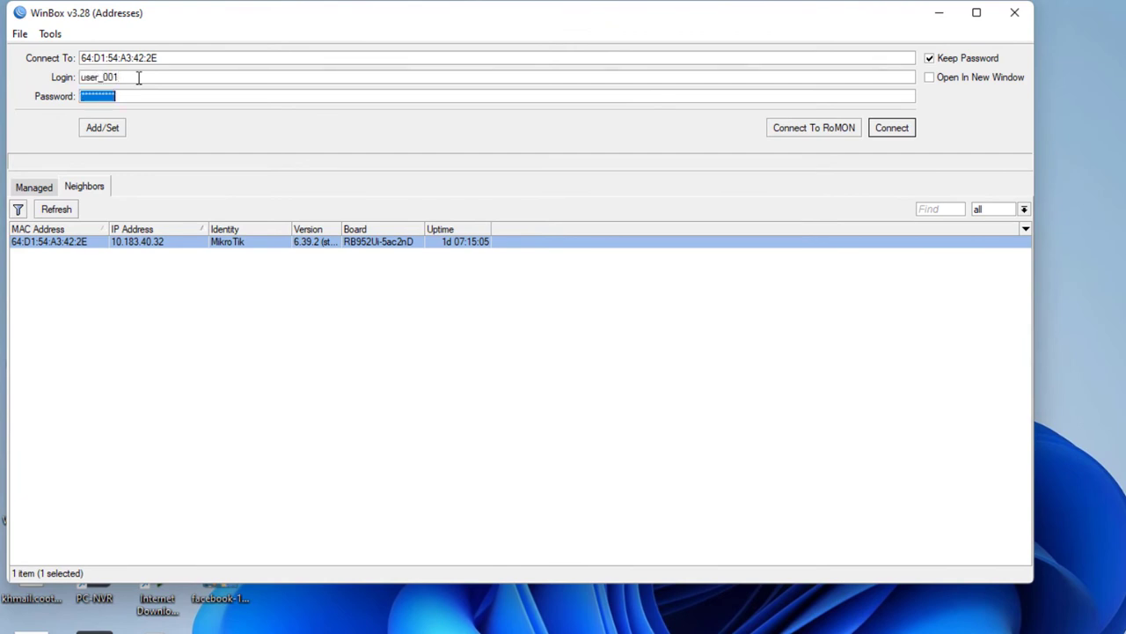
pyautogui.write('*****')
pyautogui.click(898, 128)
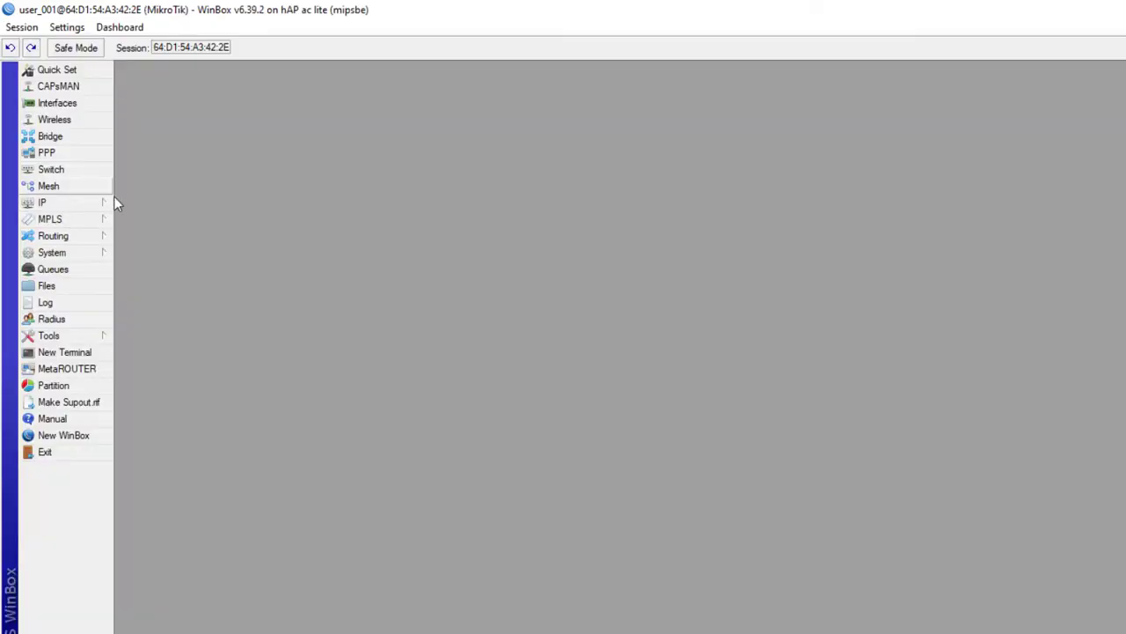
pyautogui.click(54, 206)
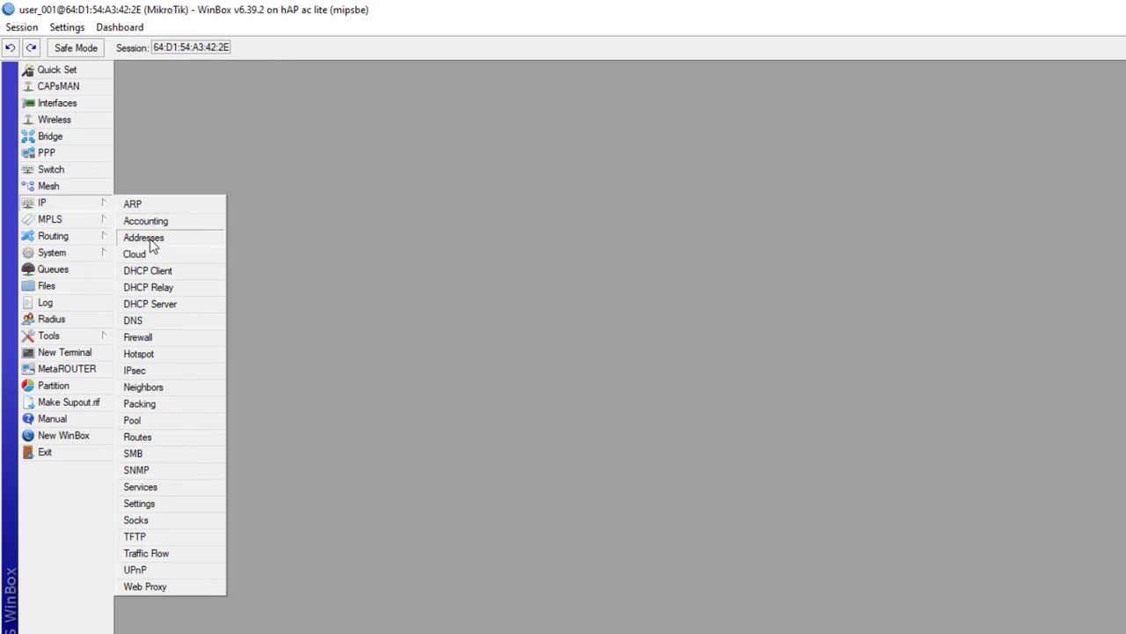
pyautogui.click(150, 237)
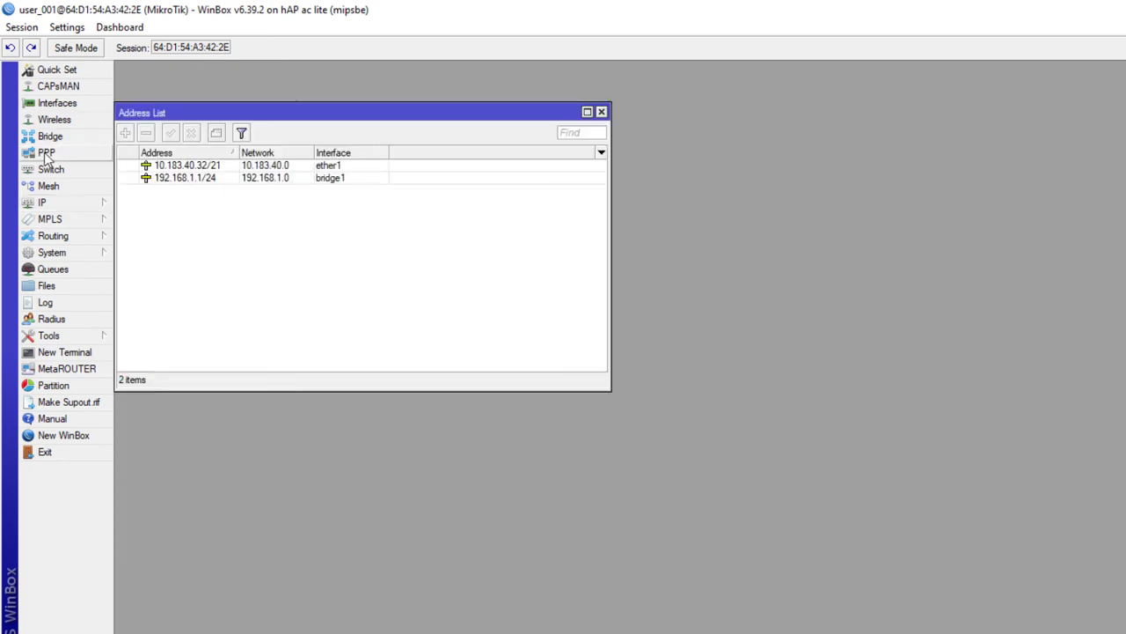
pyautogui.click(202, 178)
pyautogui.click(202, 167)
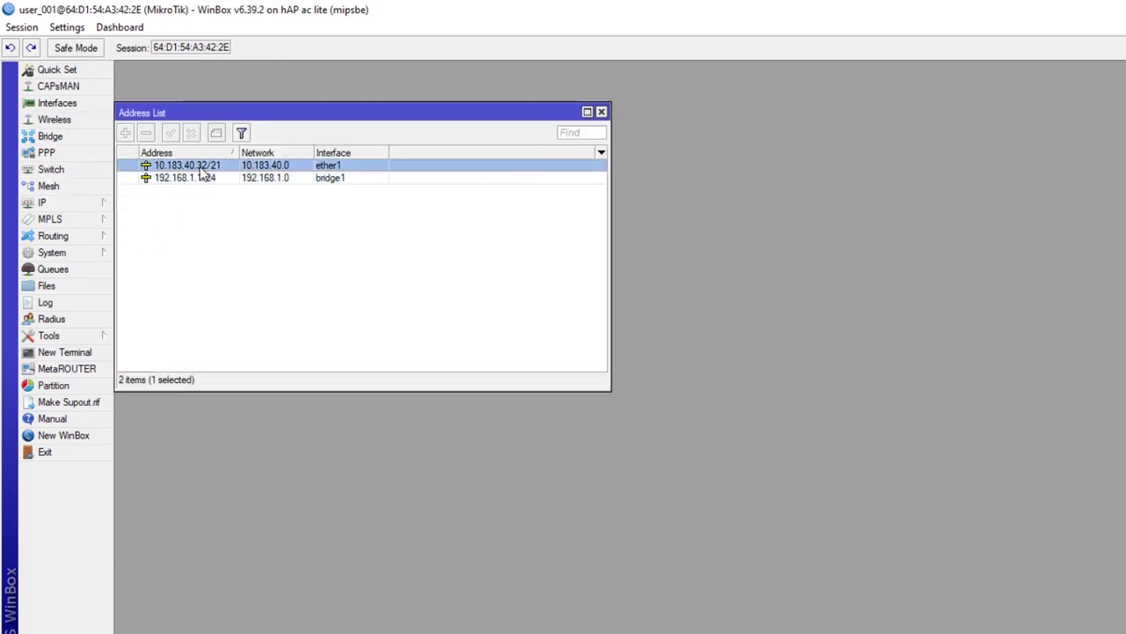
pyautogui.click(201, 180)
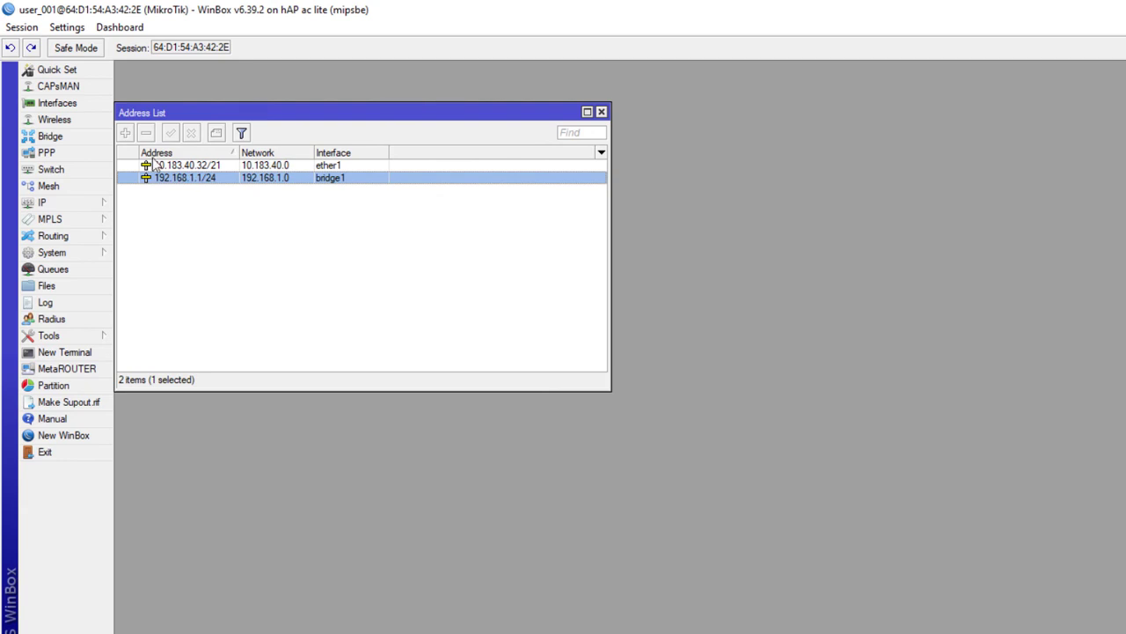
pyautogui.click(243, 136)
pyautogui.click(49, 205)
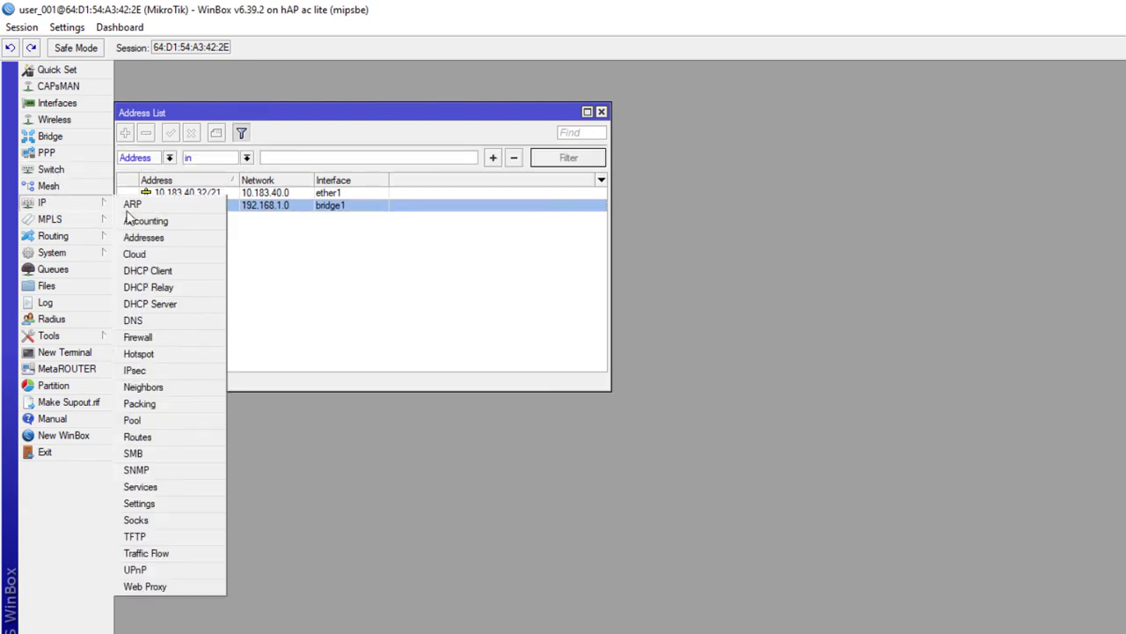
pyautogui.click(161, 305)
pyautogui.click(440, 260)
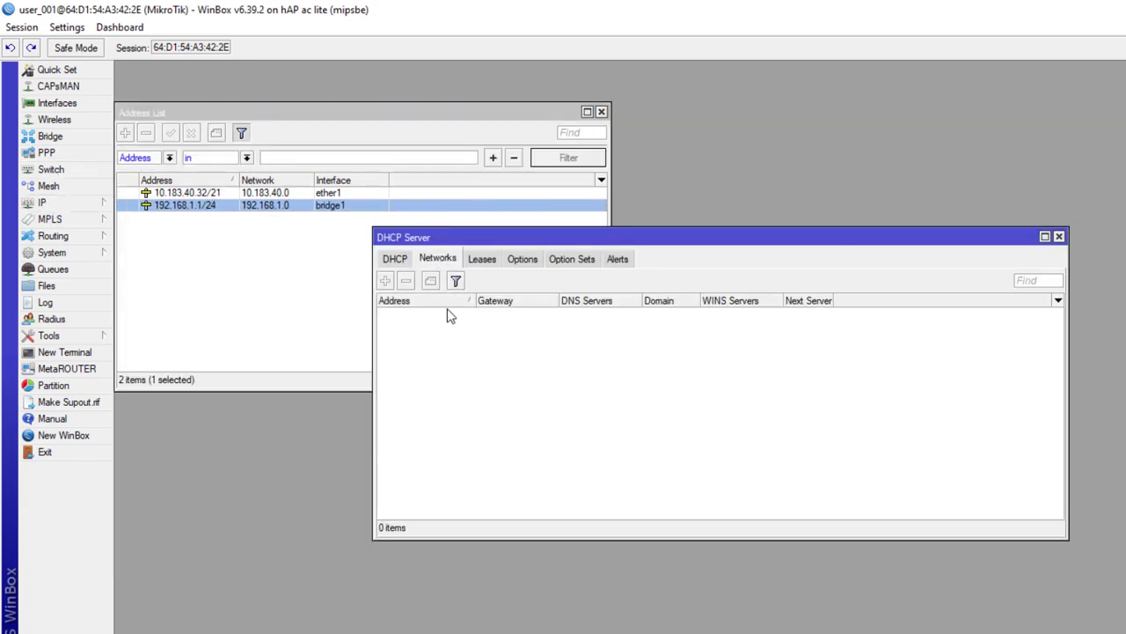
pyautogui.click(422, 314)
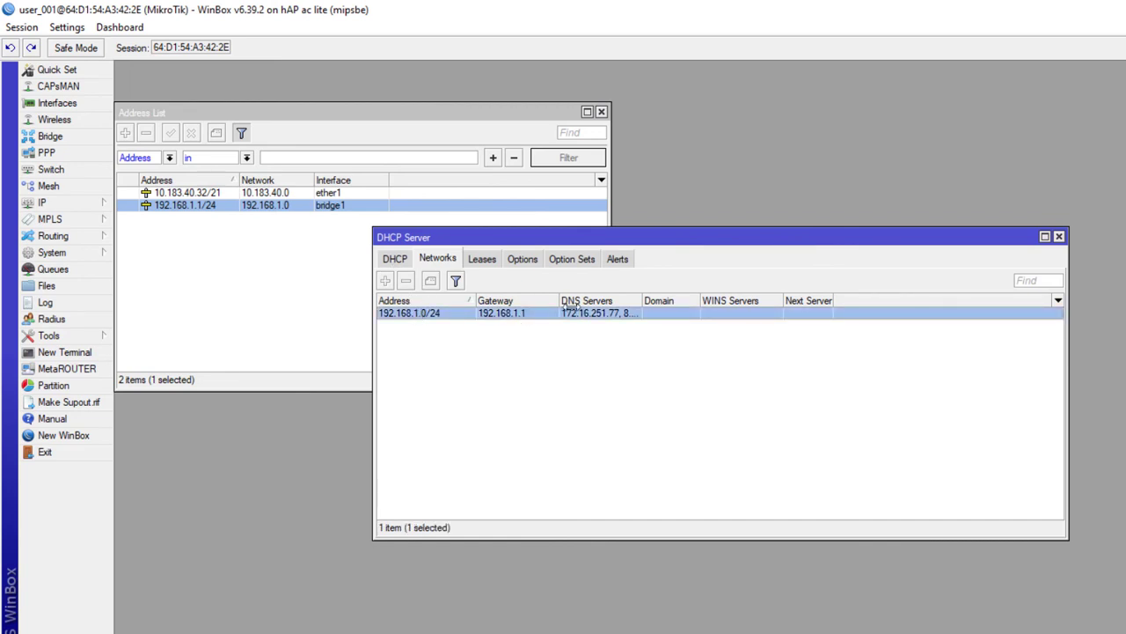
pyautogui.click(1059, 237)
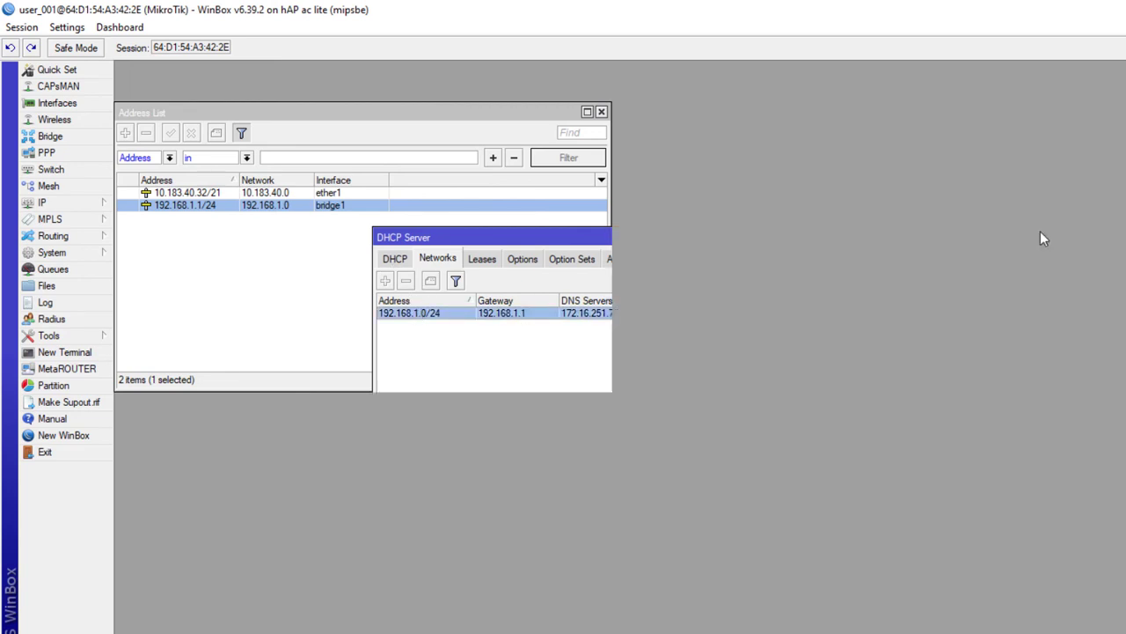
pyautogui.click(602, 112)
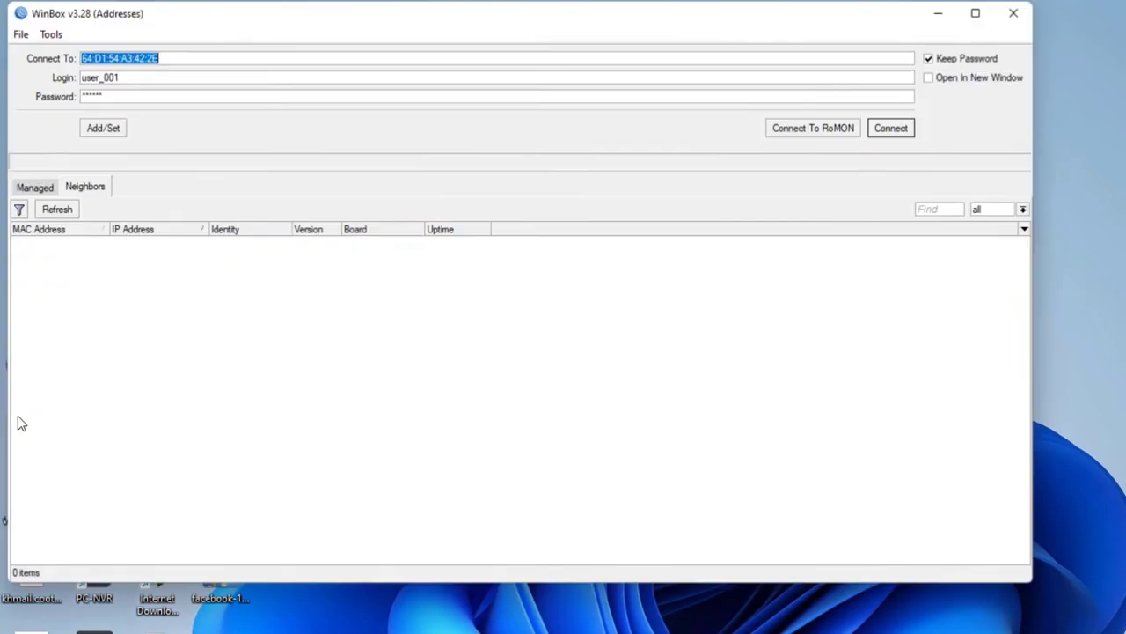
# Select the router and connect as admin using the new password.
pyautogui.click(37, 243)
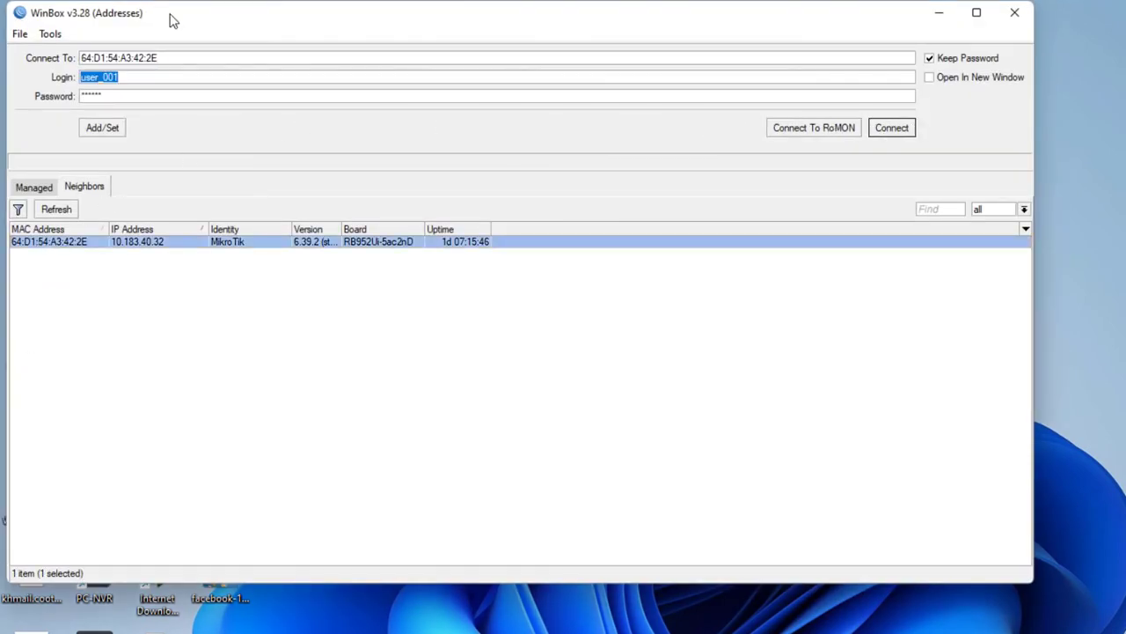
pyautogui.write('admin')
pyautogui.press('Tab')
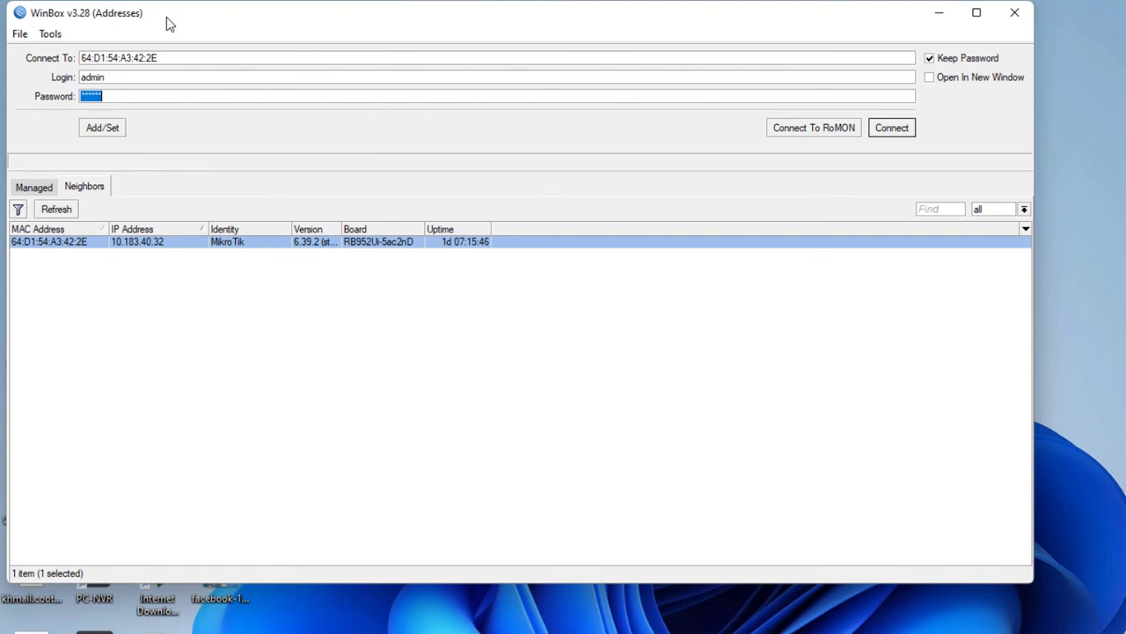
pyautogui.write('**********')
pyautogui.click(903, 132)
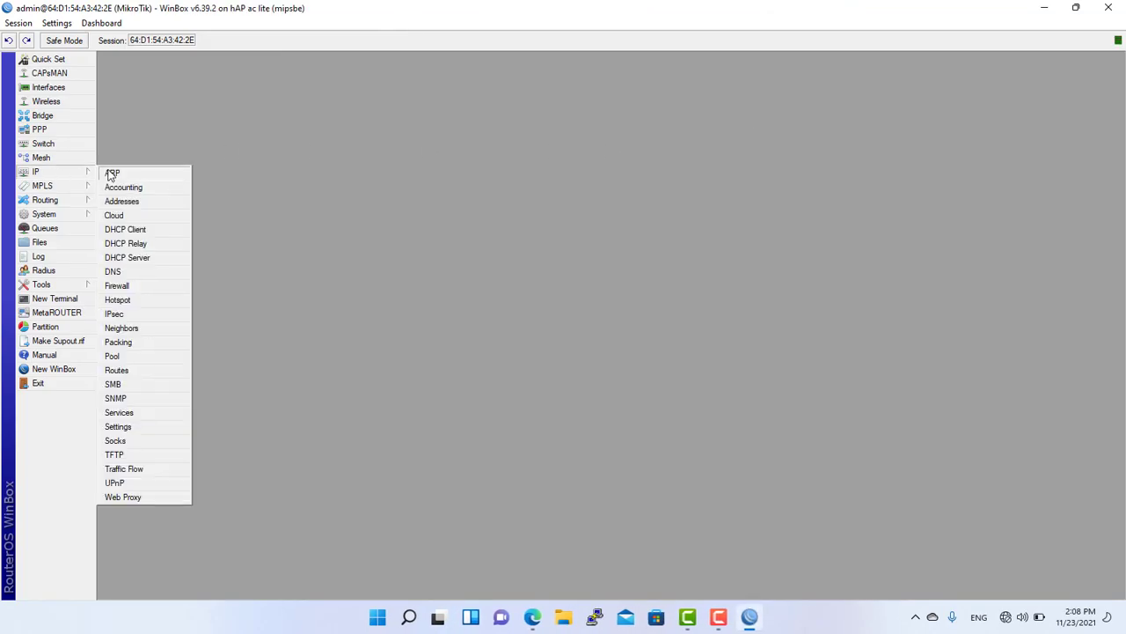
# In System > Users, remove user_001 and user_002 so only admin remains, then close the list.
pyautogui.moveTo(44, 214)
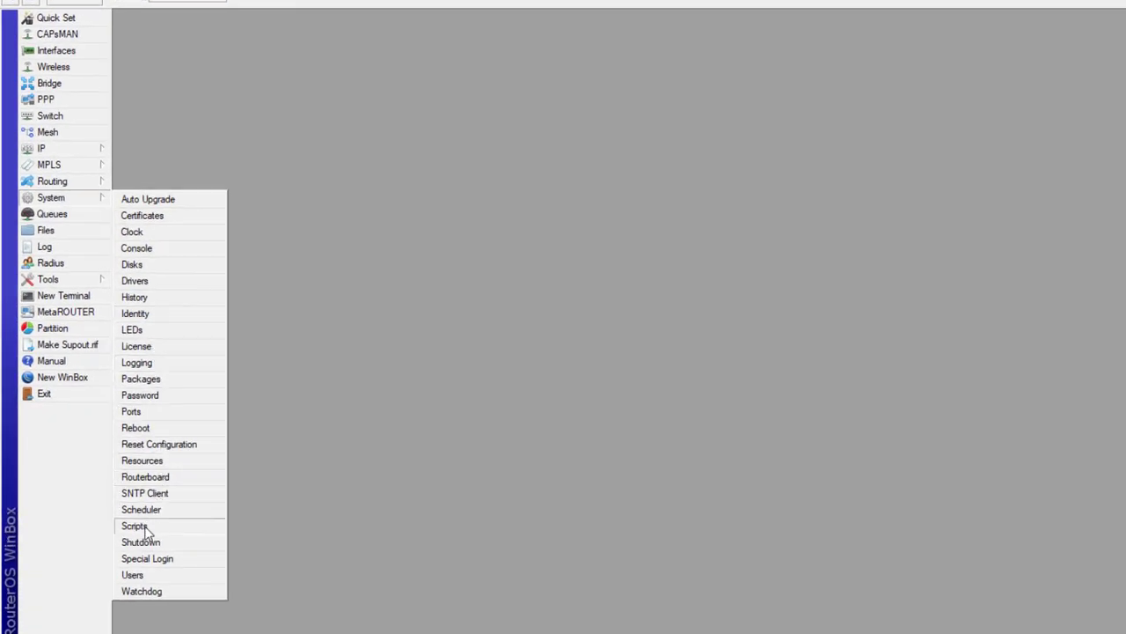
pyautogui.click(132, 575)
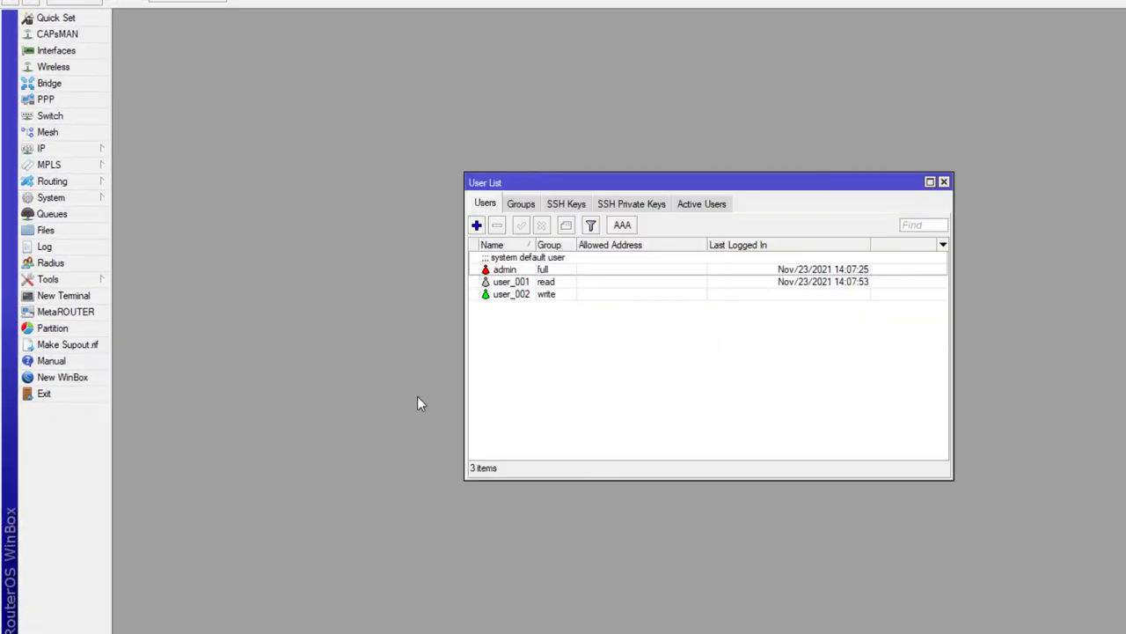
pyautogui.click(521, 282)
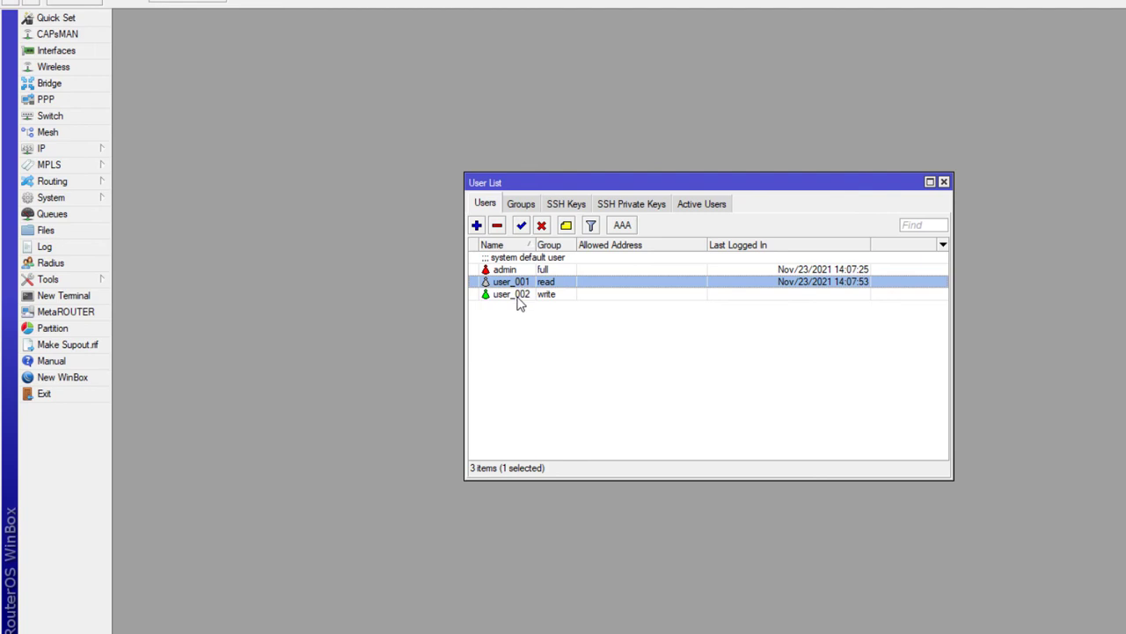
pyautogui.click(497, 226)
pyautogui.click(509, 284)
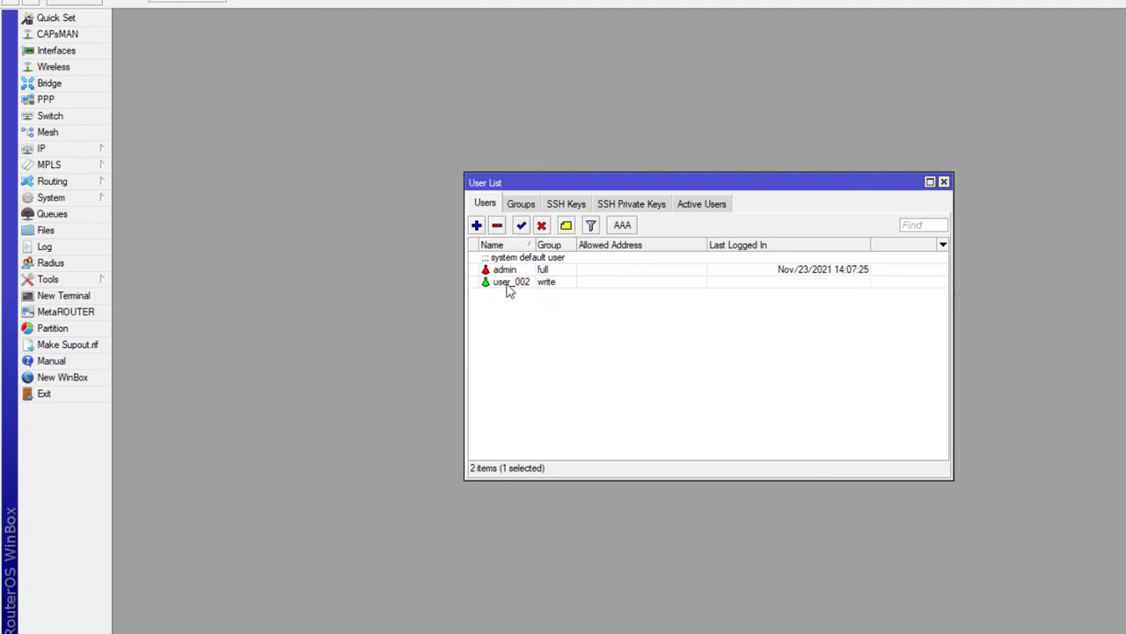
pyautogui.click(497, 226)
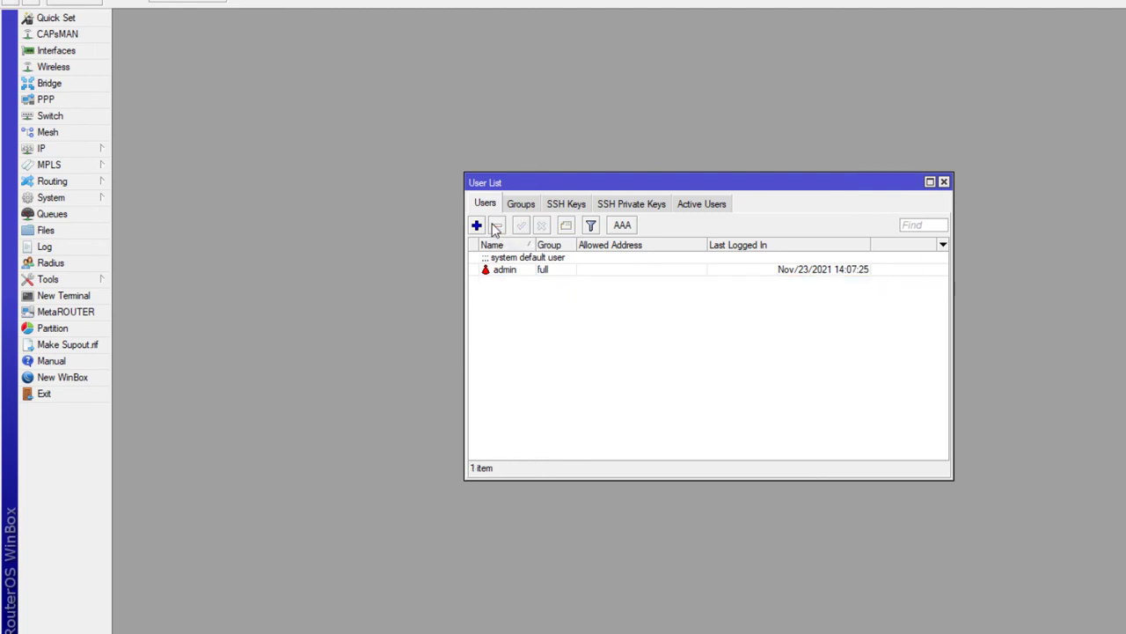
pyautogui.click(943, 183)
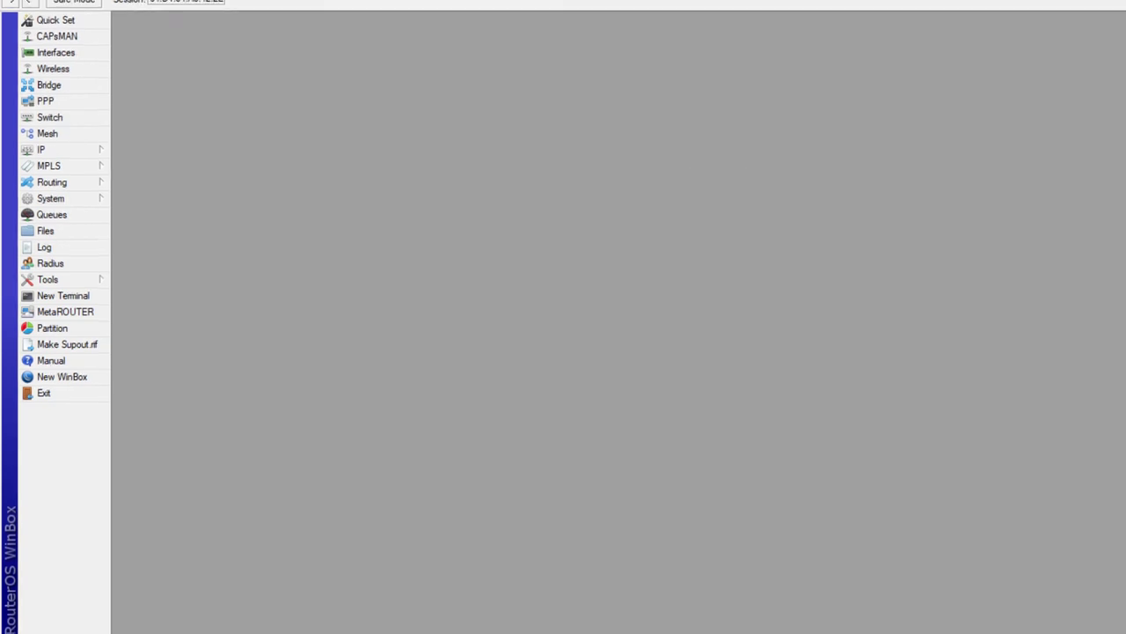